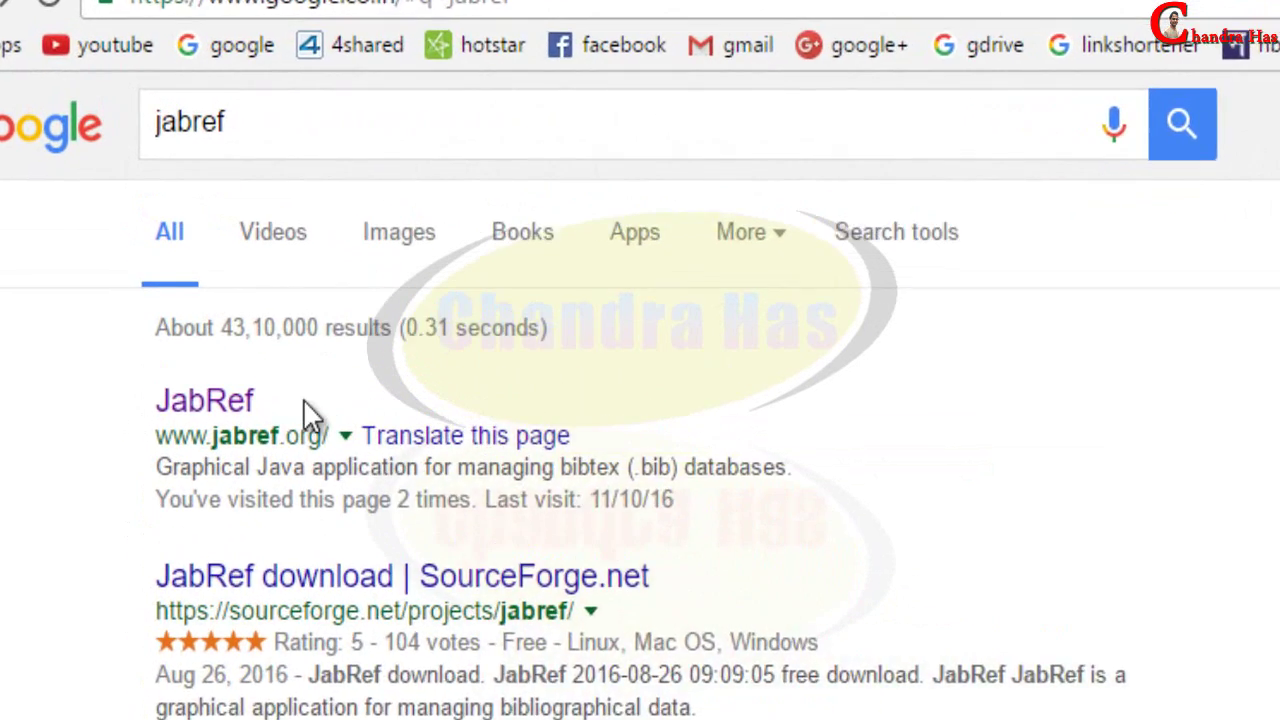
Open jabref.org from the search results and go to its Downloads section
{"action": "left_click", "coordinate": [250, 401]}
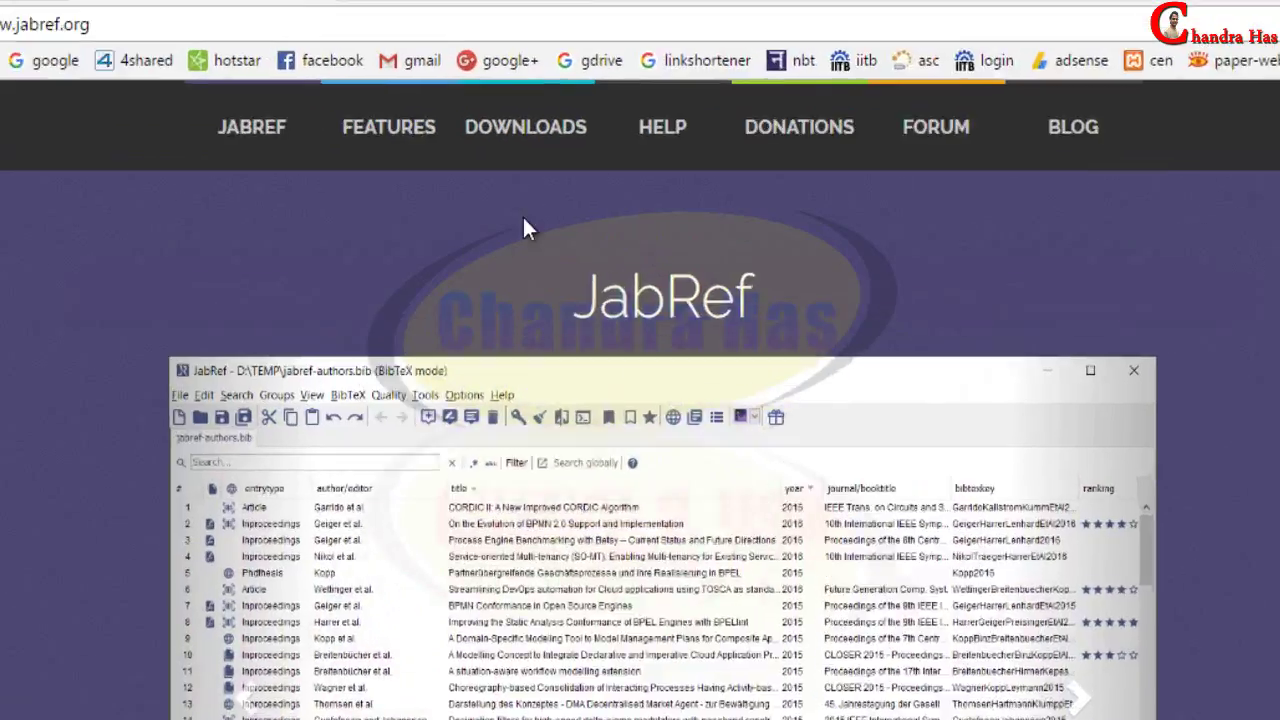
{"action": "left_click", "coordinate": [525, 127]}
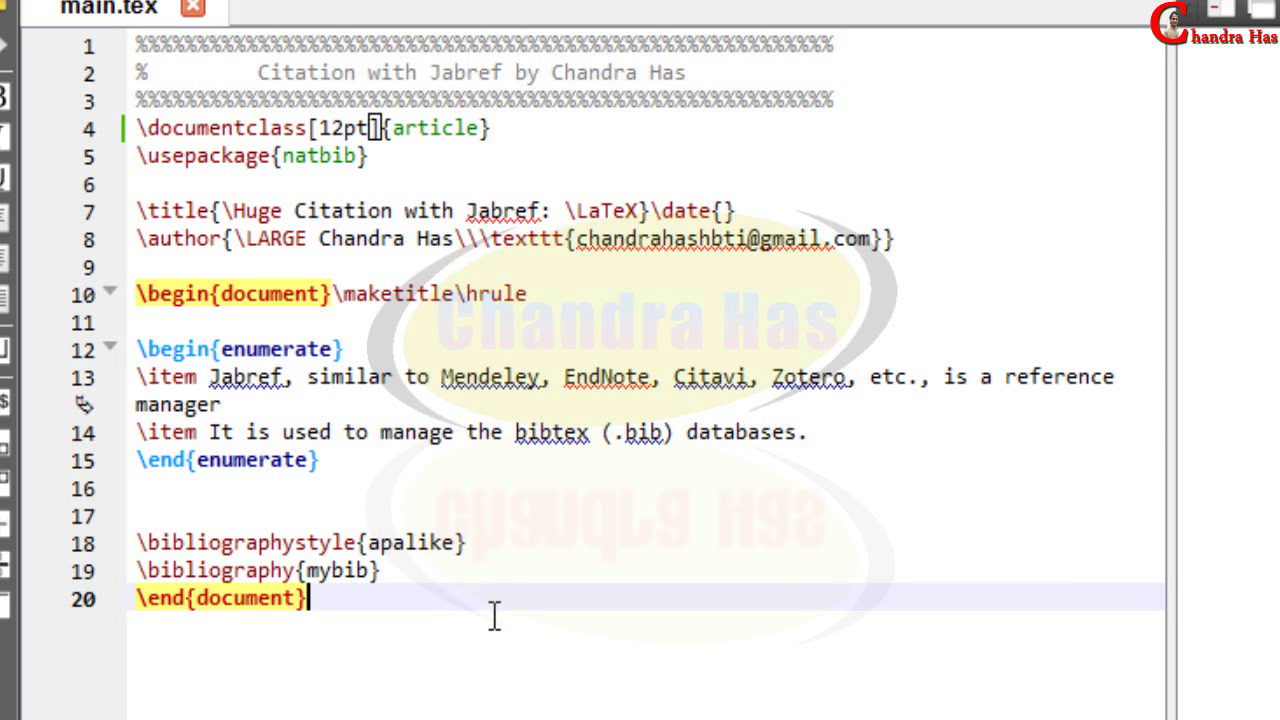
Review main.tex's natbib package line and its mybib bibliography file name
{"action": "left_click_drag", "start_coordinate": [143, 157], "coordinate": [377, 158]}
{"action": "left_click", "coordinate": [462, 604]}
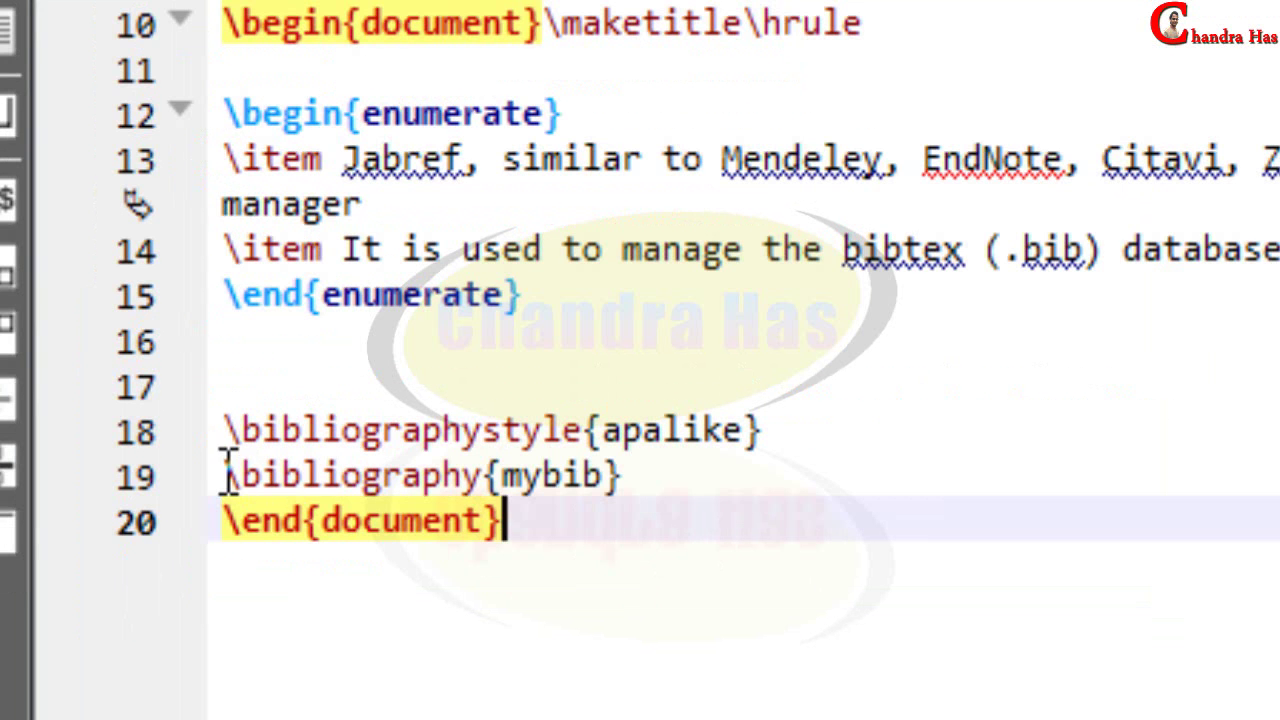
{"action": "left_click_drag", "start_coordinate": [228, 470], "coordinate": [606, 477]}
{"action": "left_click", "coordinate": [726, 557]}
{"action": "left_click", "coordinate": [505, 475]}
{"action": "left_click", "coordinate": [718, 536]}
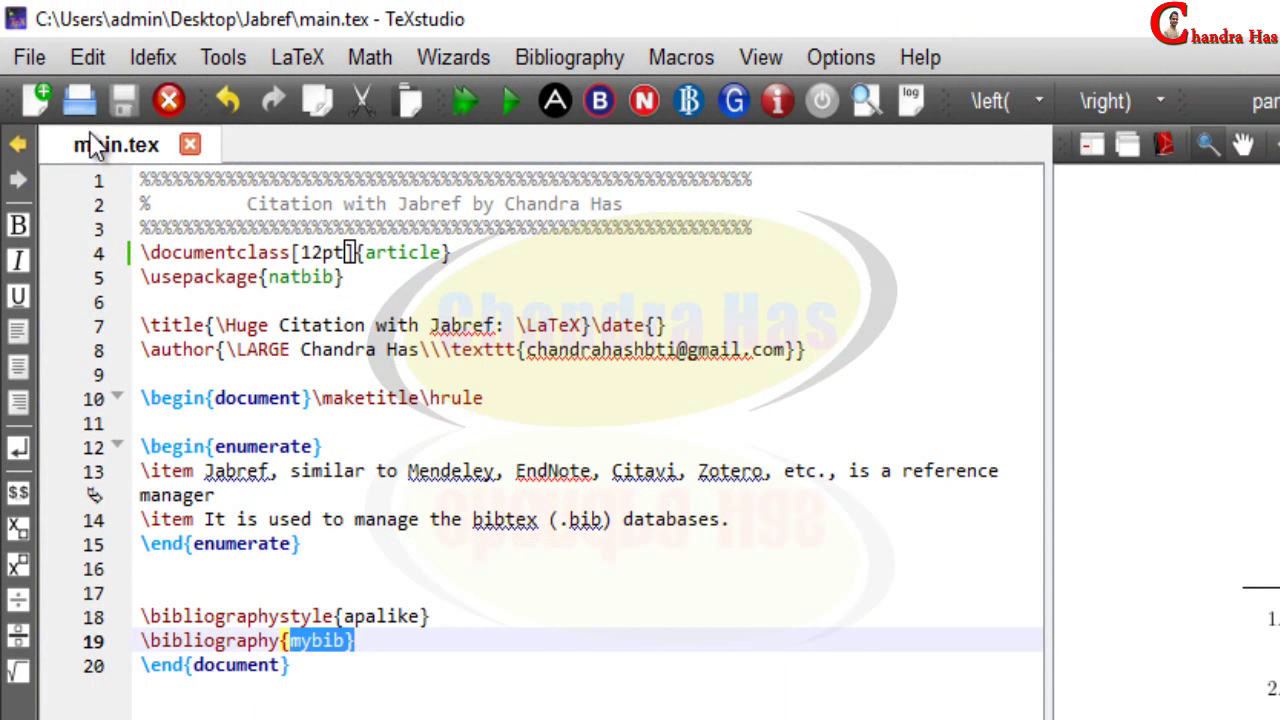
Create a new blank document and save it as mybib.bib
{"action": "left_click", "coordinate": [42, 101]}
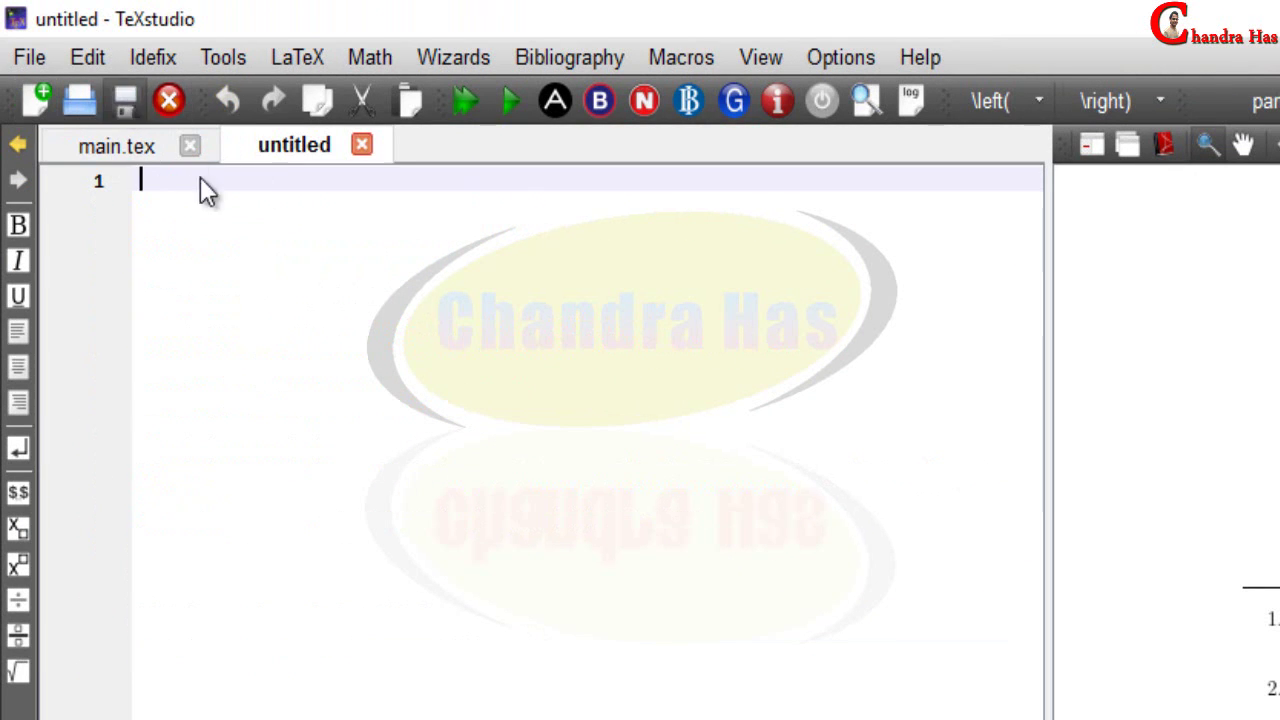
{"action": "key", "text": "ctrl+s"}
{"action": "type", "text": "mybib"}
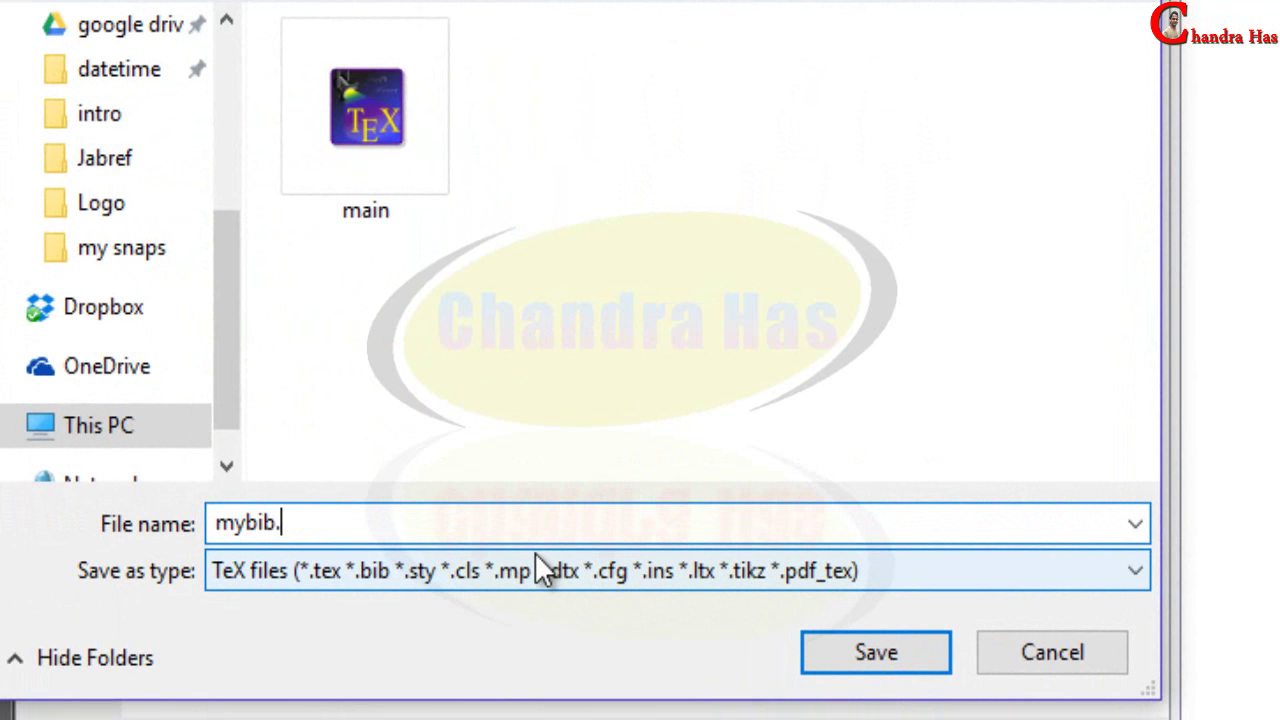
{"action": "type", "text": ".bib"}
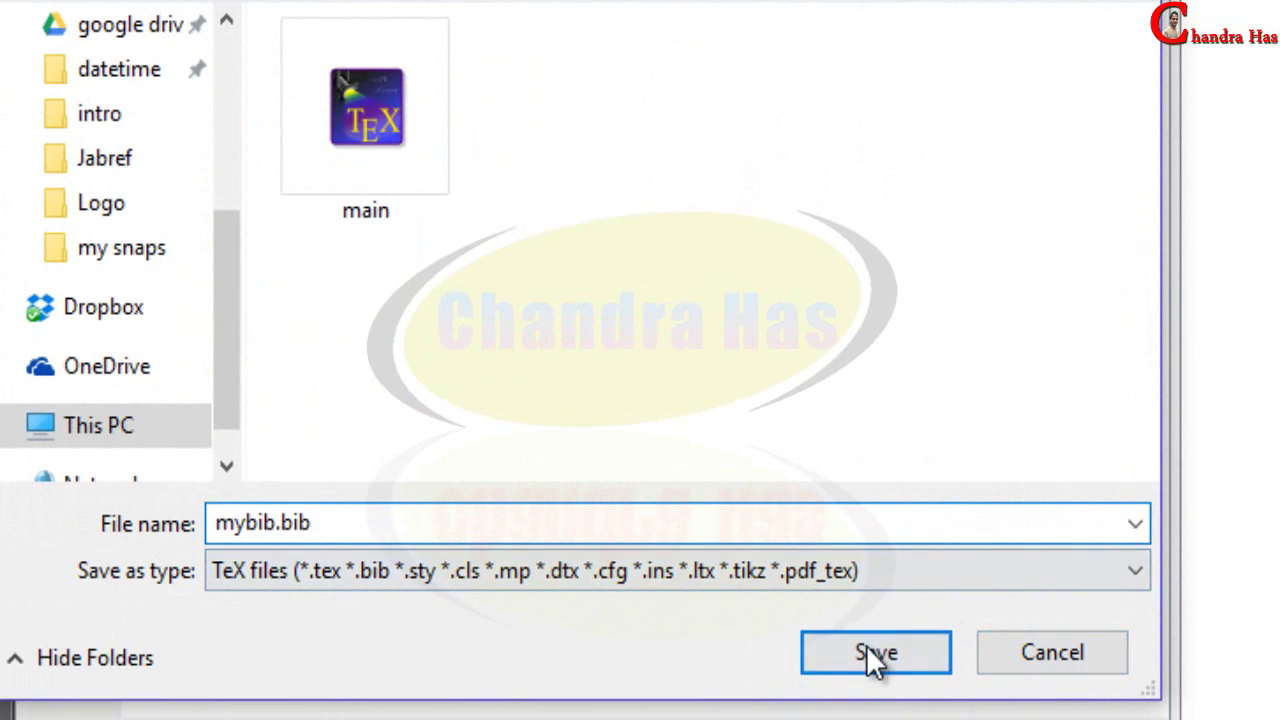
{"action": "left_click", "coordinate": [866, 651]}
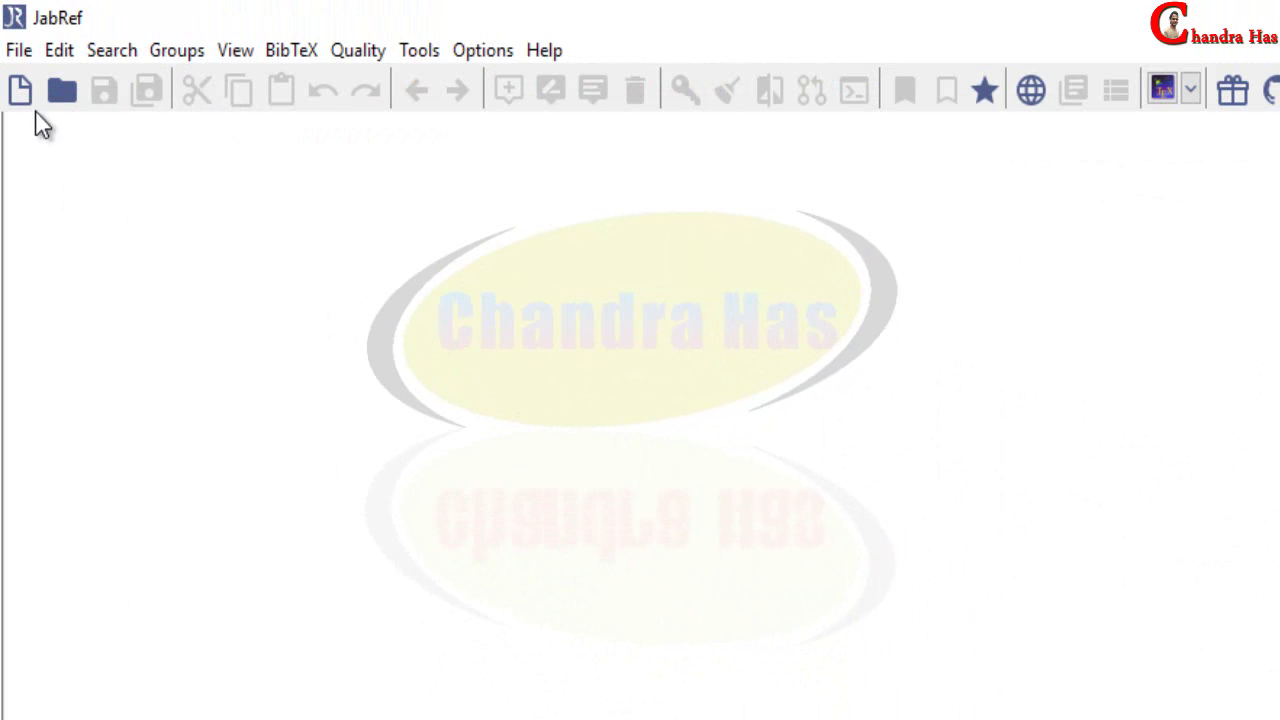
Create an untitled BibTeX database, cancel saving it, and close it again
{"action": "left_click", "coordinate": [19, 50]}
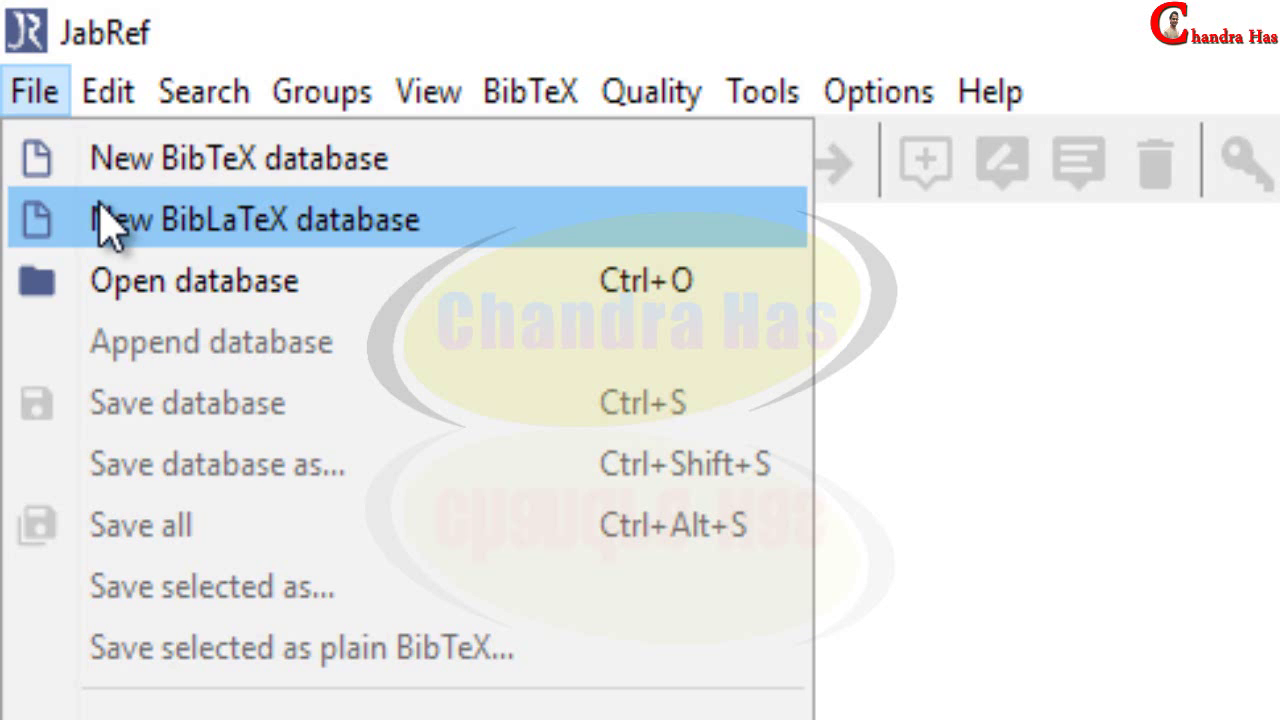
{"action": "left_click", "coordinate": [108, 160]}
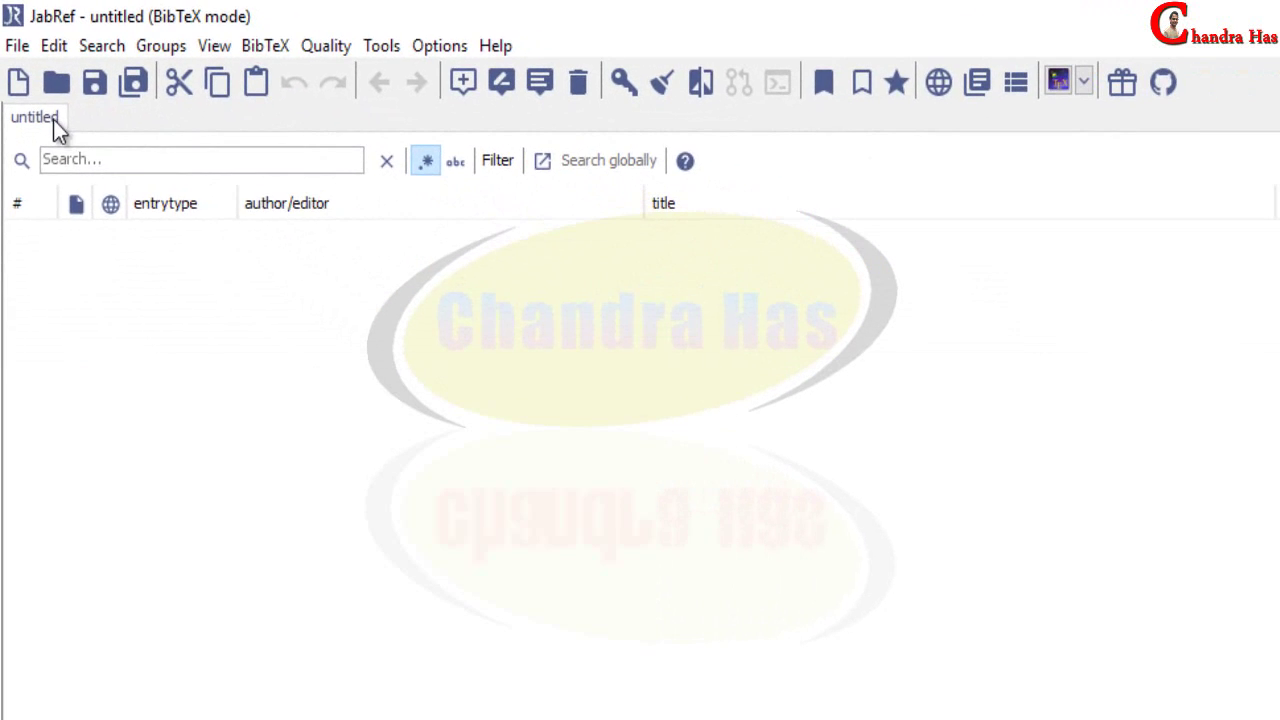
{"action": "right_click", "coordinate": [34, 116]}
{"action": "left_click", "coordinate": [17, 46]}
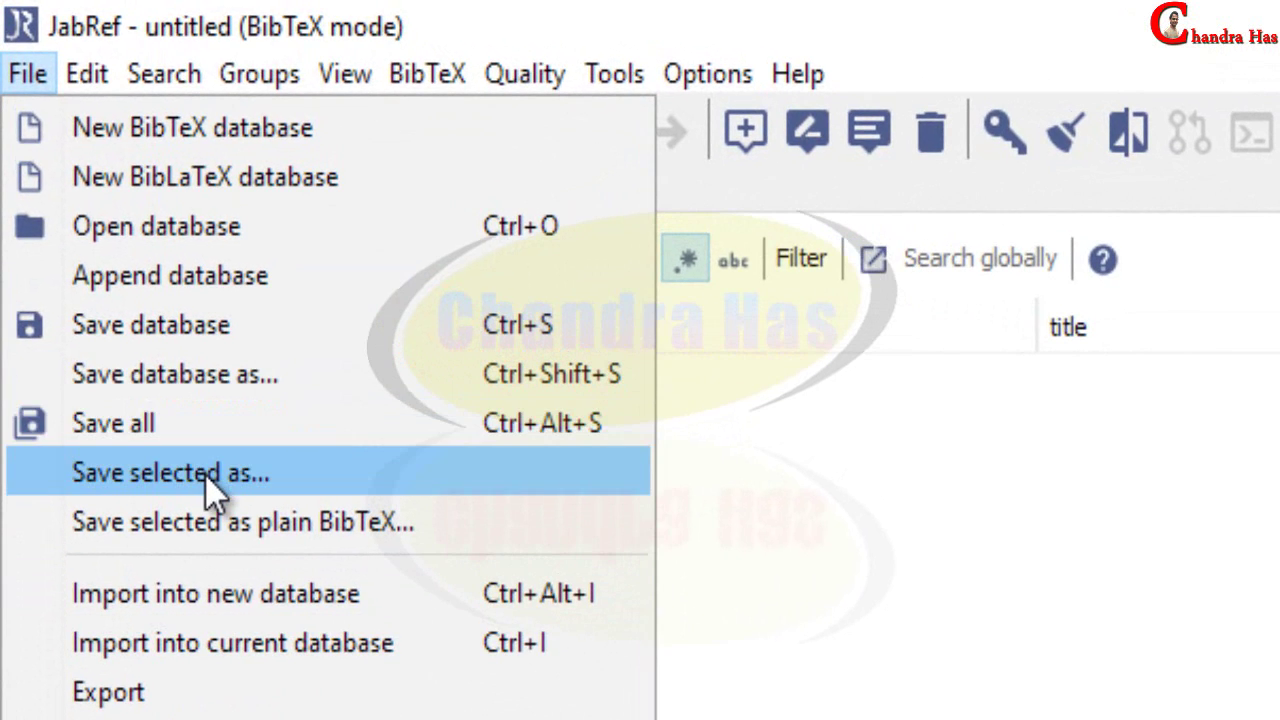
{"action": "left_click", "coordinate": [207, 474]}
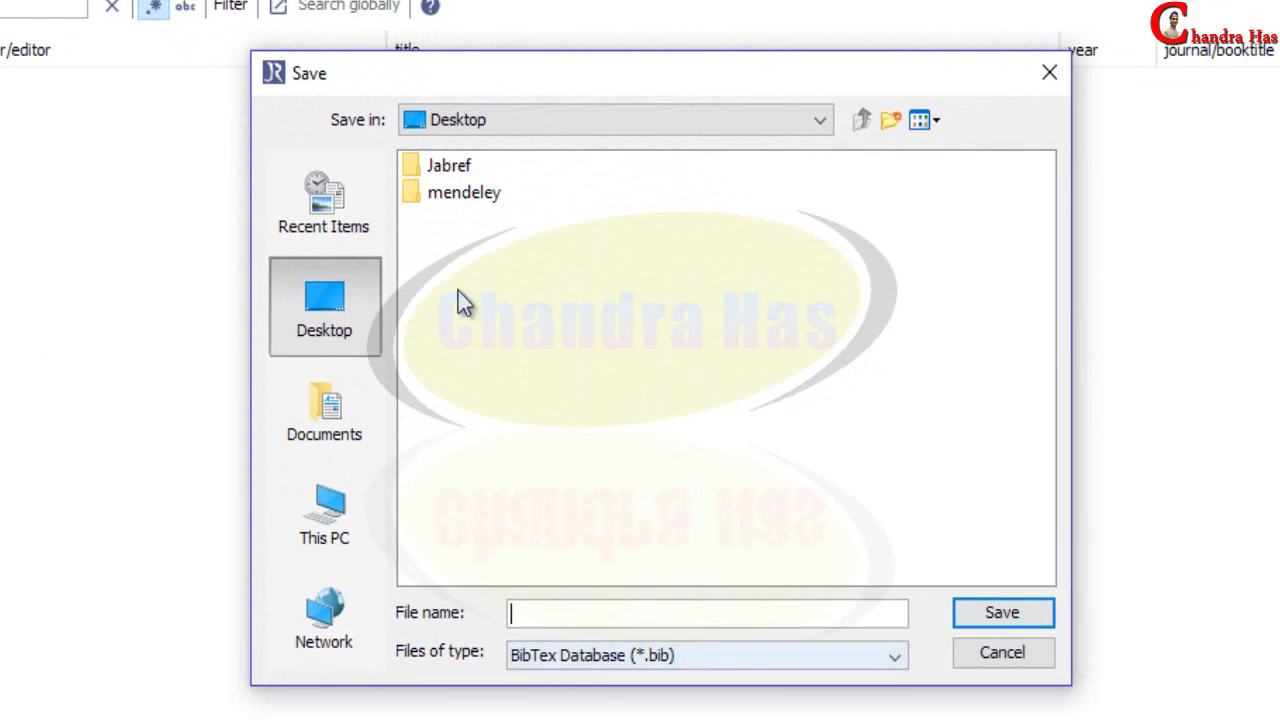
{"action": "double_click", "coordinate": [442, 168]}
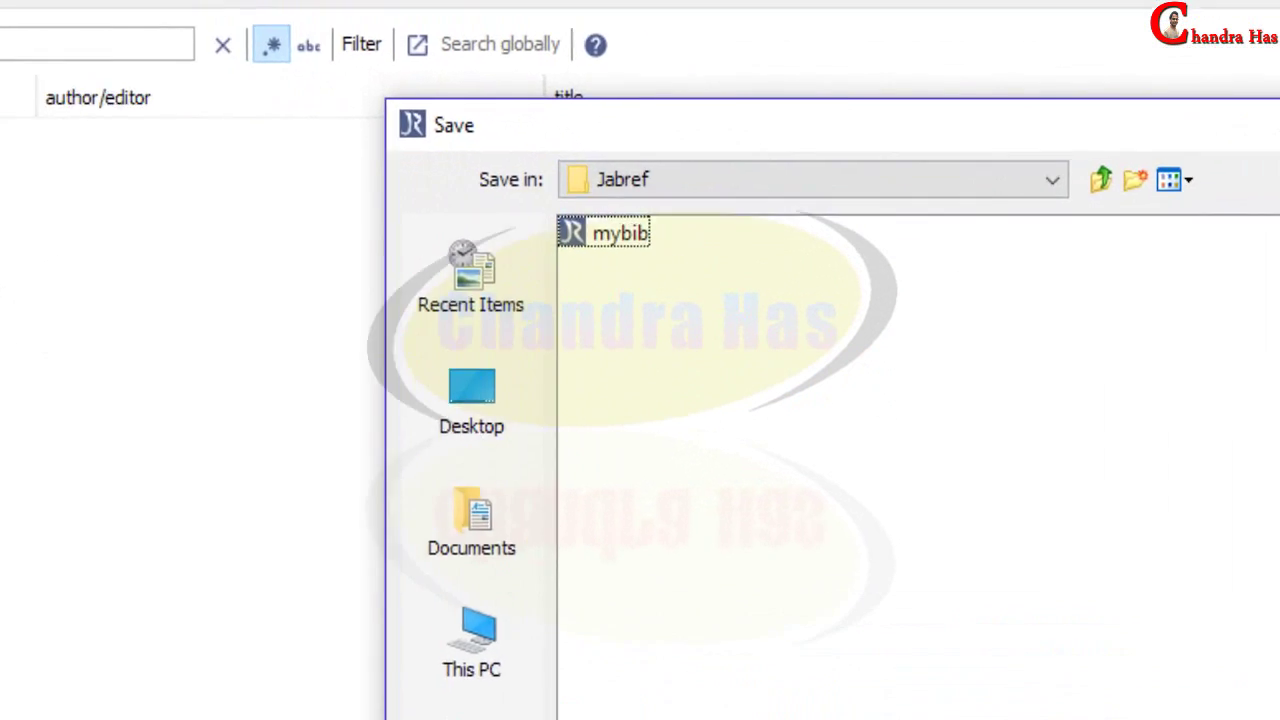
{"action": "key", "text": "Escape"}
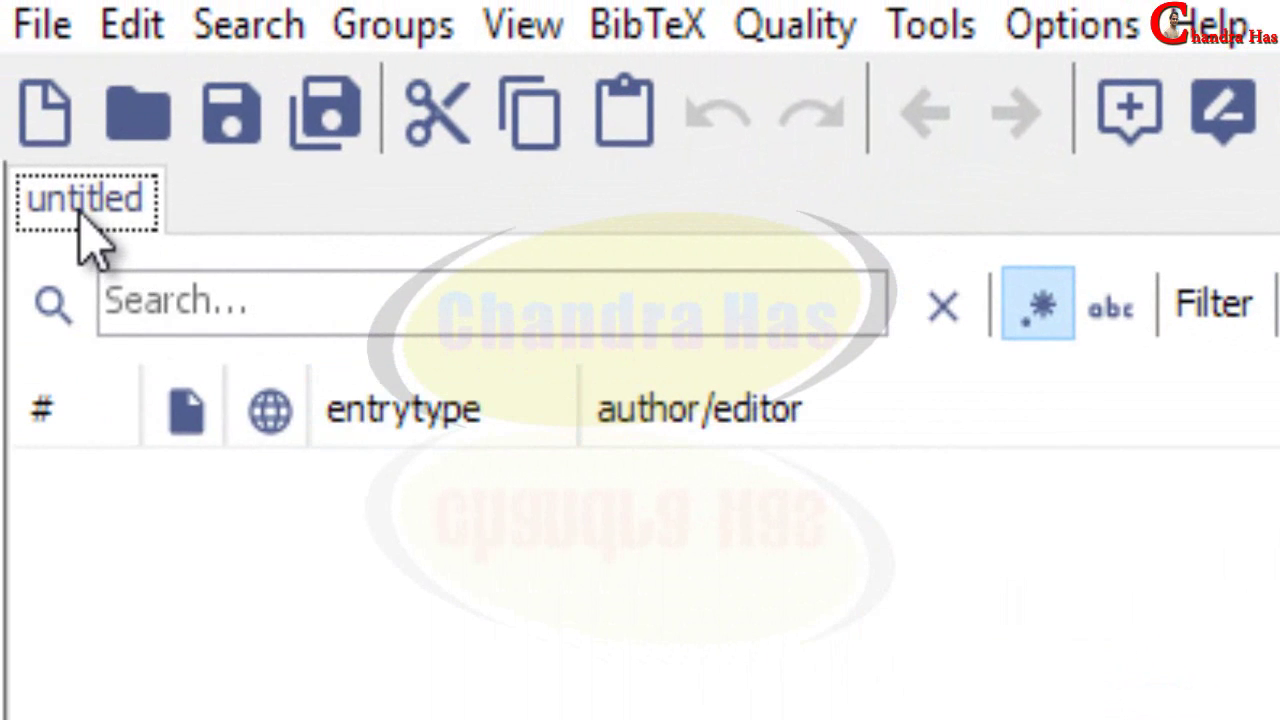
{"action": "right_click", "coordinate": [80, 212]}
{"action": "left_click", "coordinate": [194, 240]}
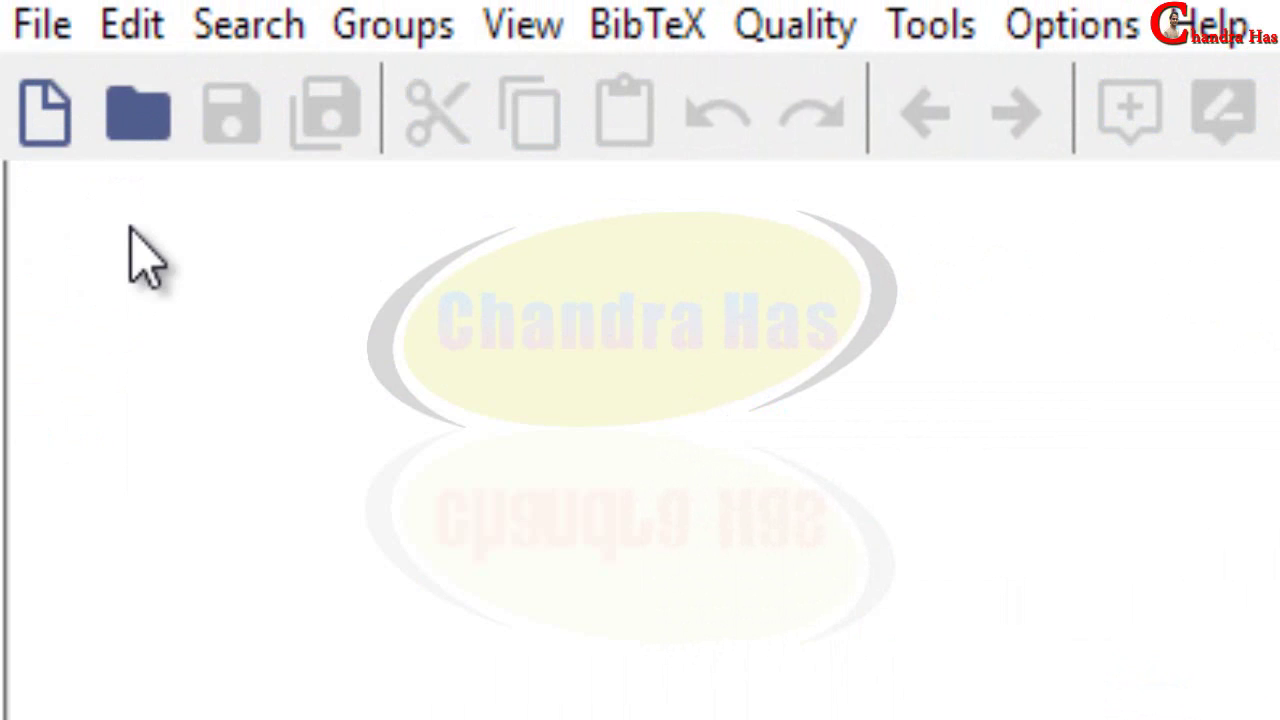
Open mybib.bib from the Jabref folder as the database
{"action": "left_click", "coordinate": [42, 24]}
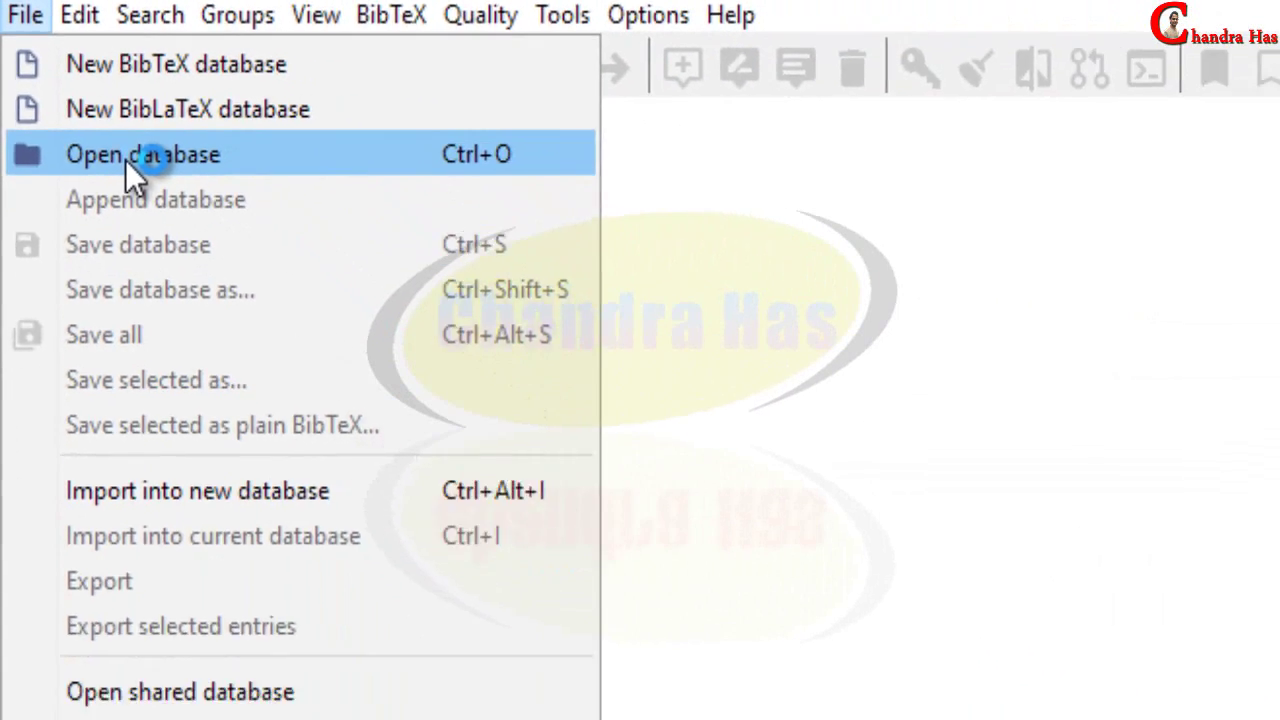
{"action": "left_click", "coordinate": [127, 162]}
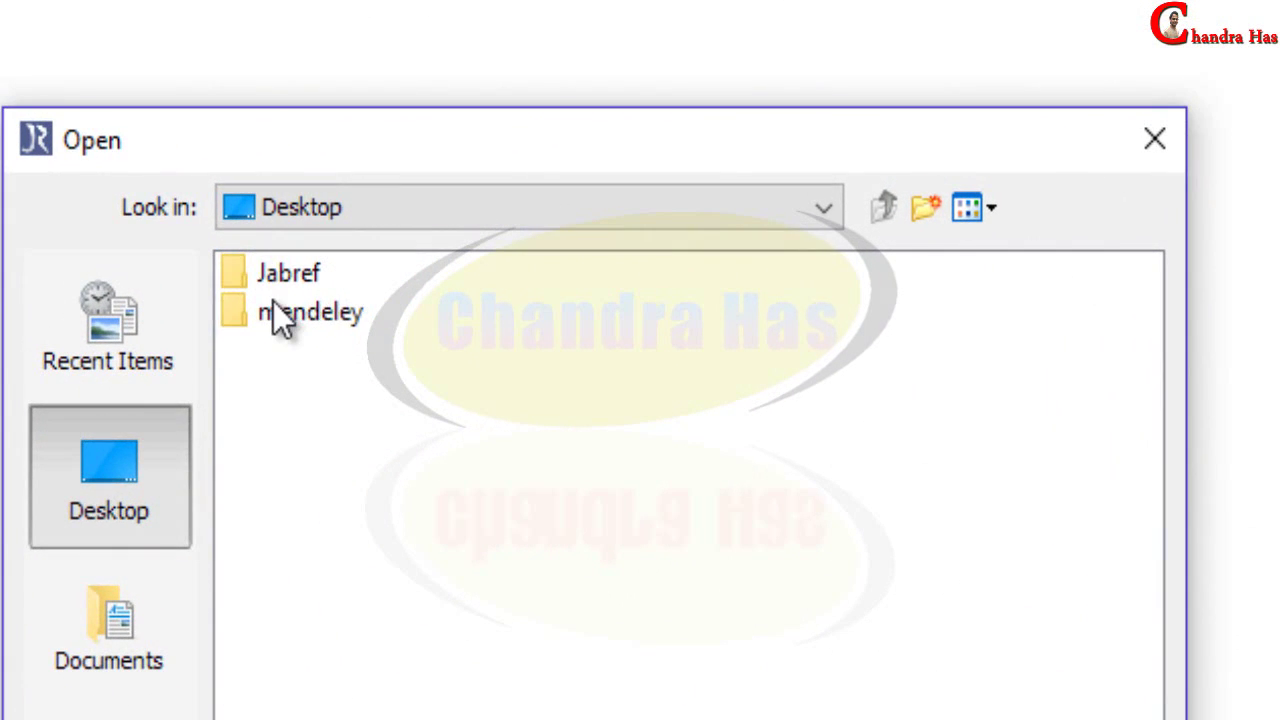
{"action": "left_click", "coordinate": [273, 301]}
{"action": "double_click", "coordinate": [265, 276]}
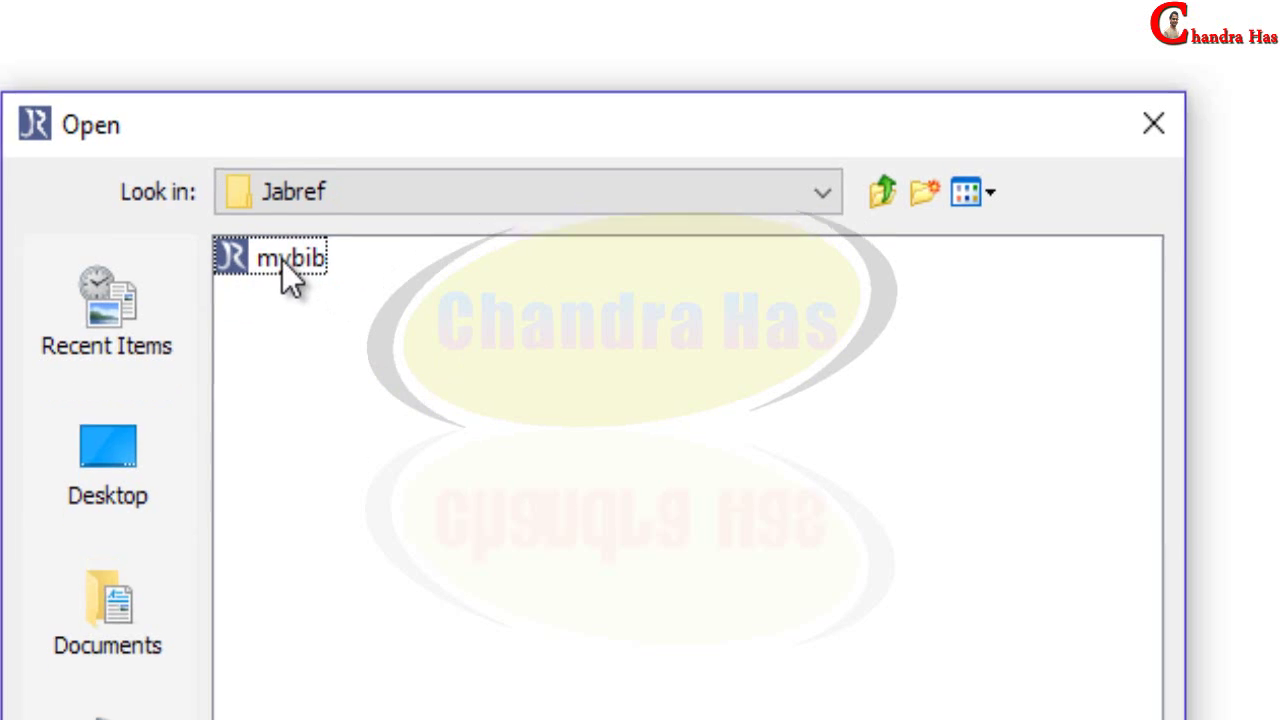
{"action": "left_click", "coordinate": [282, 260]}
{"action": "left_click", "coordinate": [994, 471]}
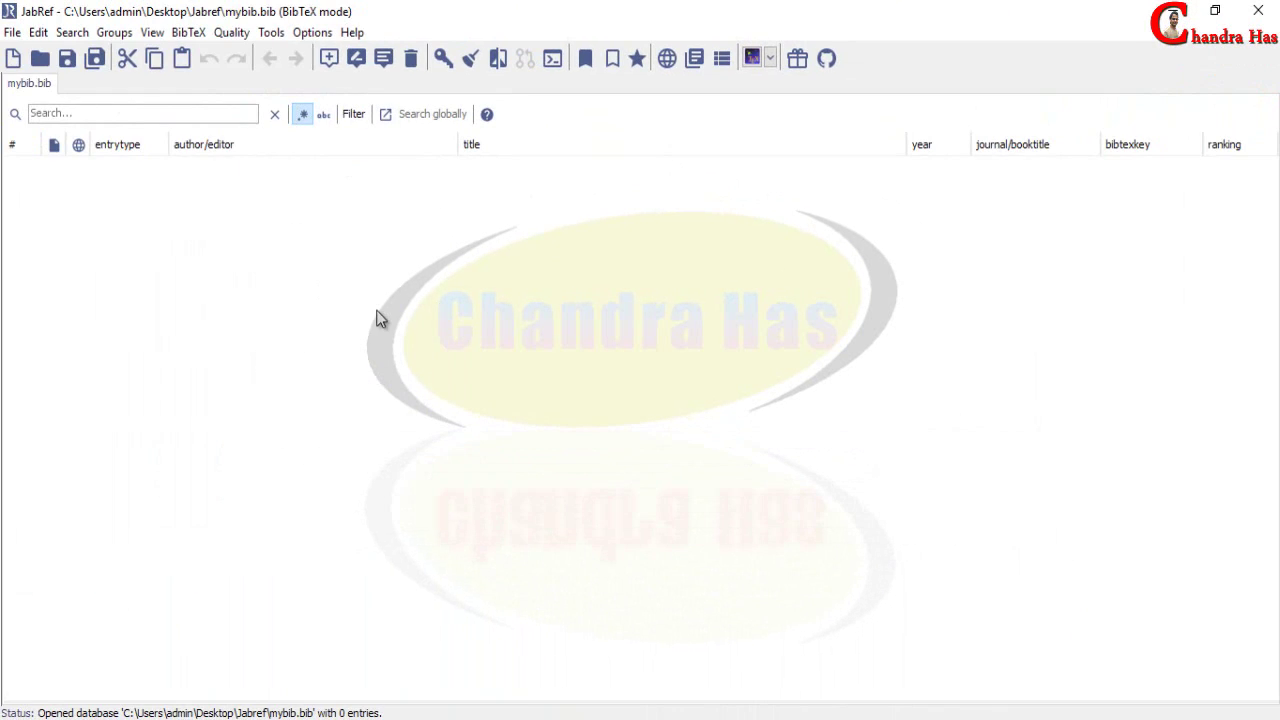
Add a new Article entry and look over its Title, Journal and Year fields
{"action": "left_click", "coordinate": [332, 62]}
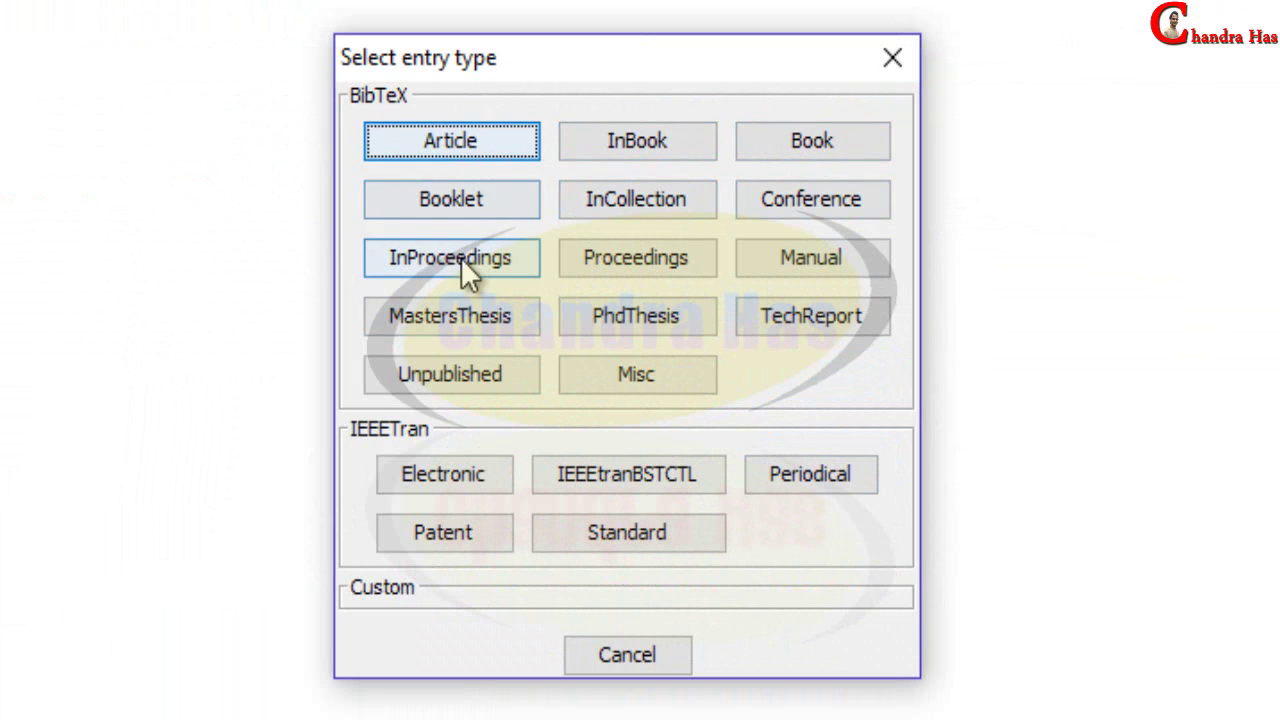
{"action": "left_click", "coordinate": [455, 140]}
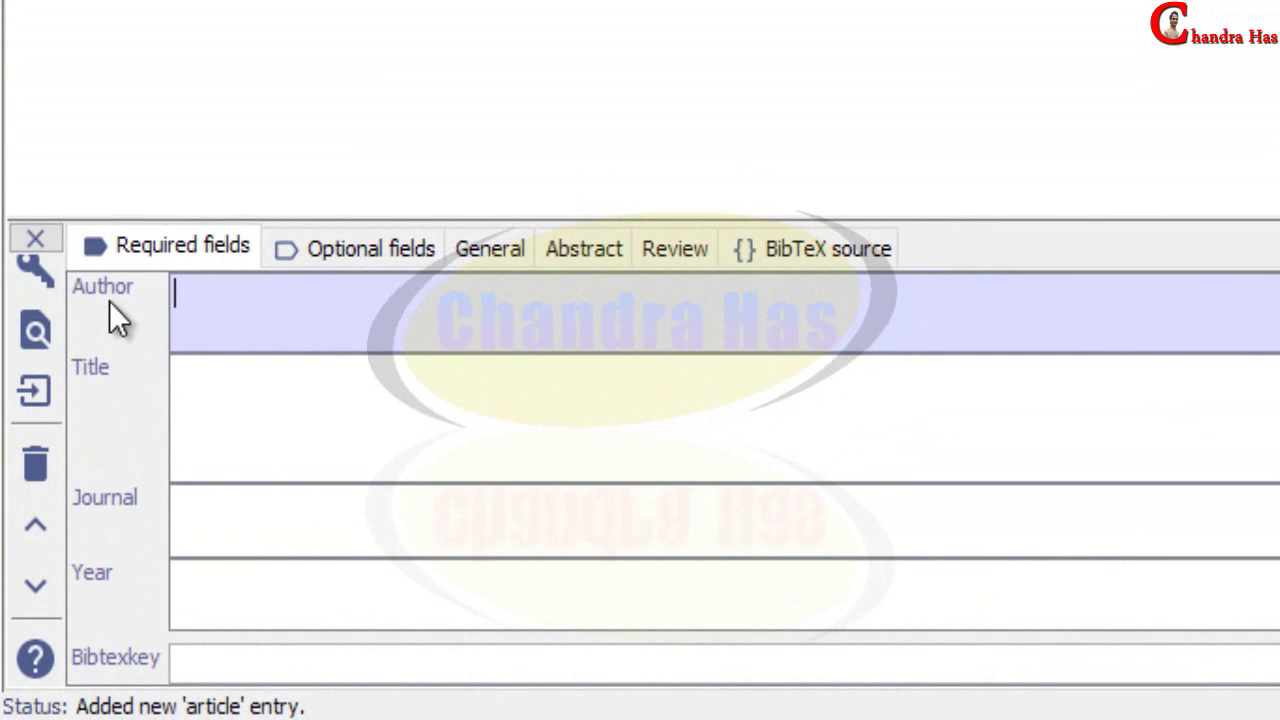
{"action": "left_click", "coordinate": [229, 430]}
{"action": "left_click", "coordinate": [300, 531]}
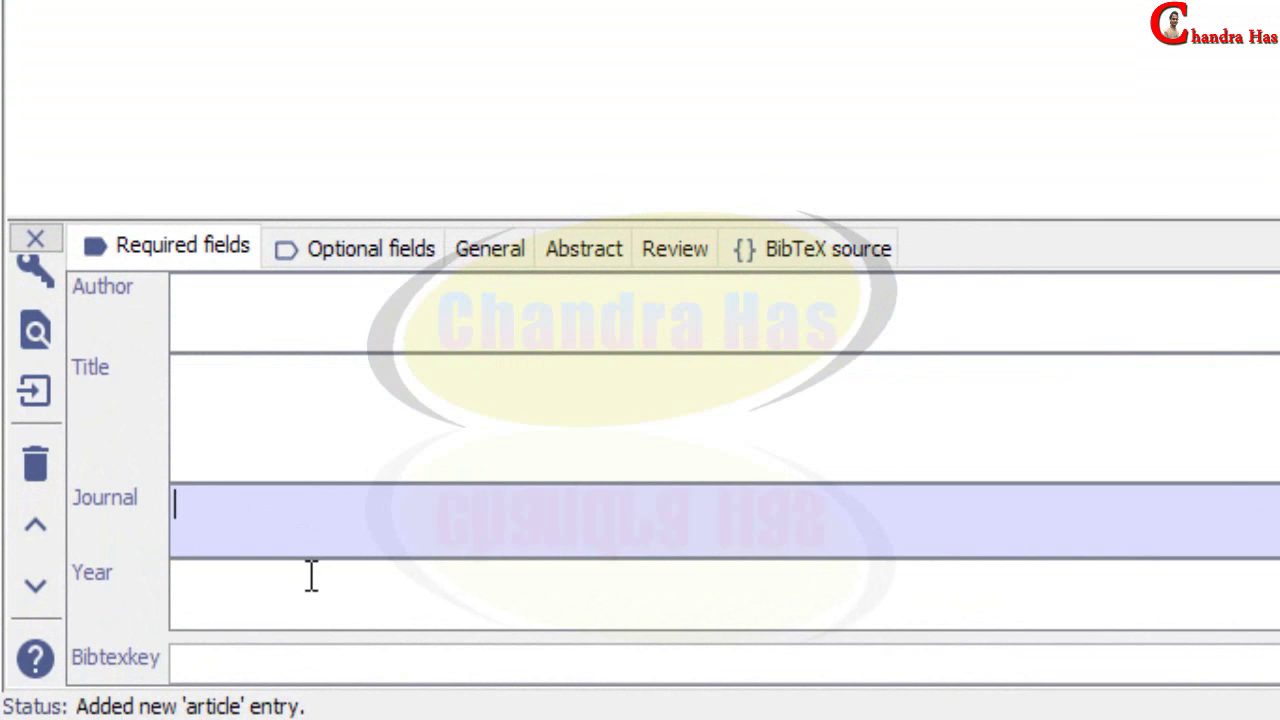
{"action": "left_click", "coordinate": [315, 612]}
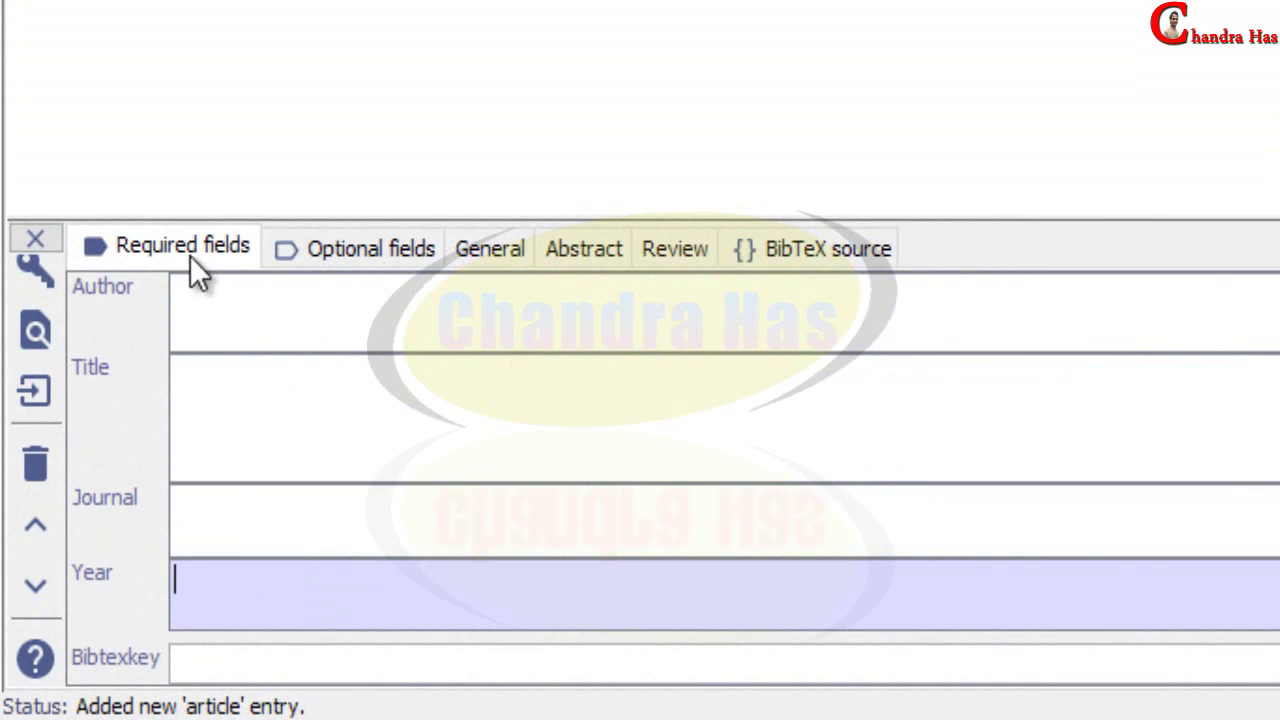
Browse the entry's optional, general, review and BibTeX source tabs, ending on Required fields
{"action": "left_click", "coordinate": [406, 250]}
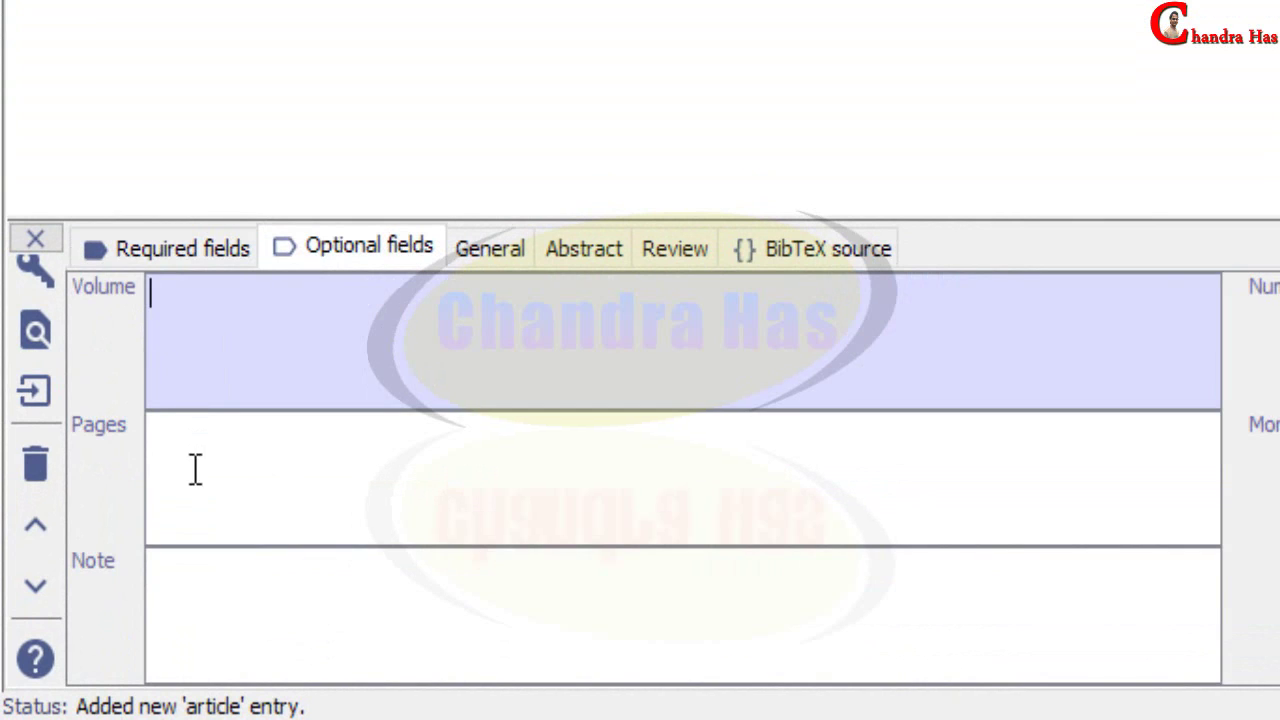
{"action": "left_click", "coordinate": [490, 248]}
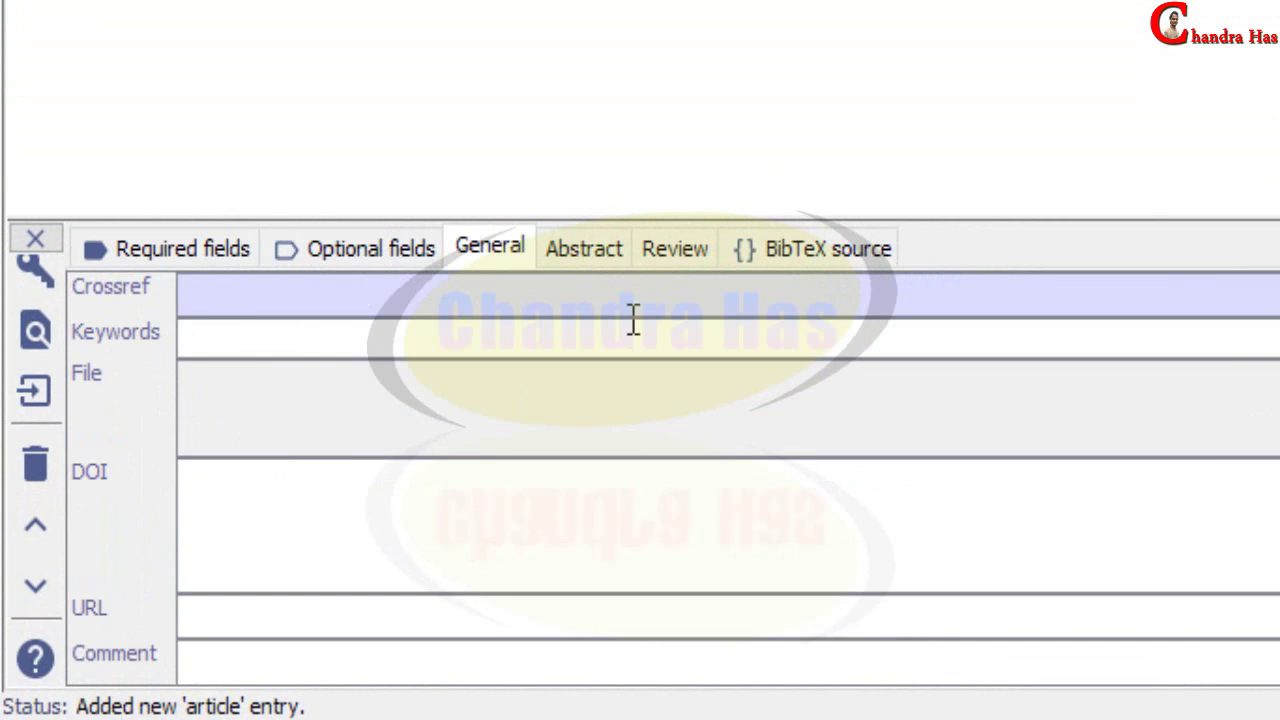
{"action": "left_click", "coordinate": [675, 248]}
{"action": "left_click", "coordinate": [183, 248]}
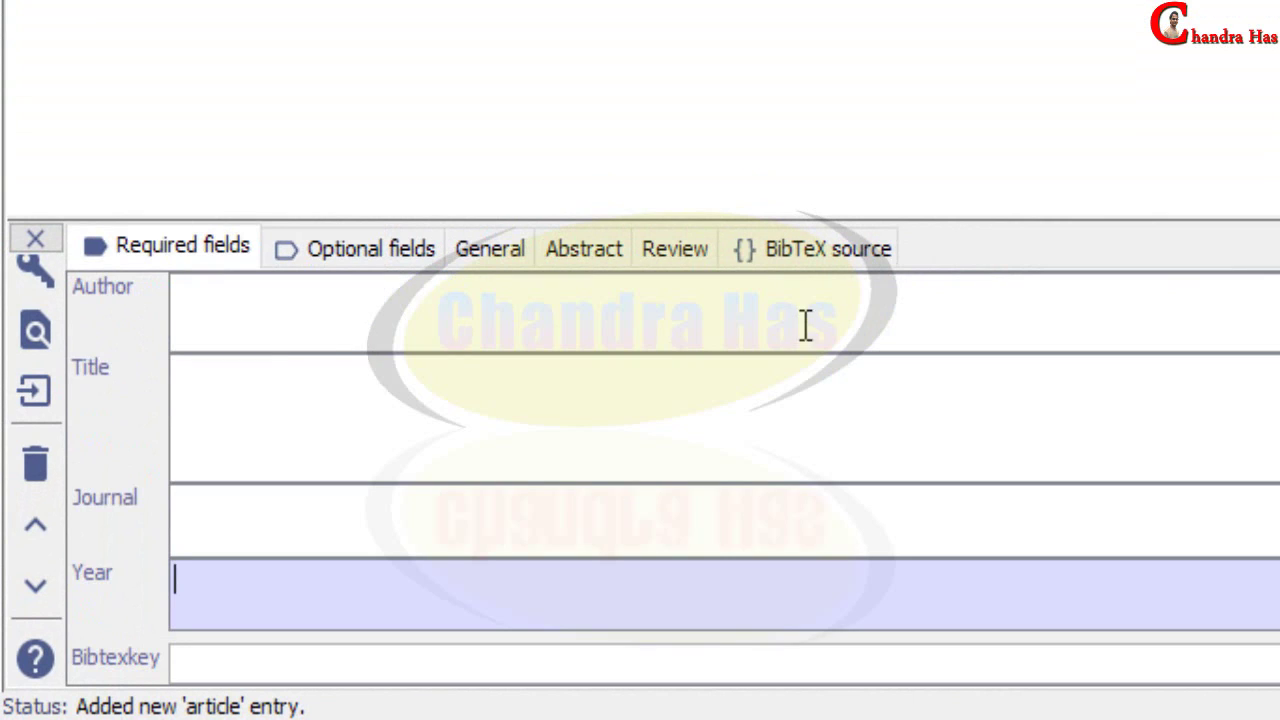
{"action": "left_click", "coordinate": [802, 257]}
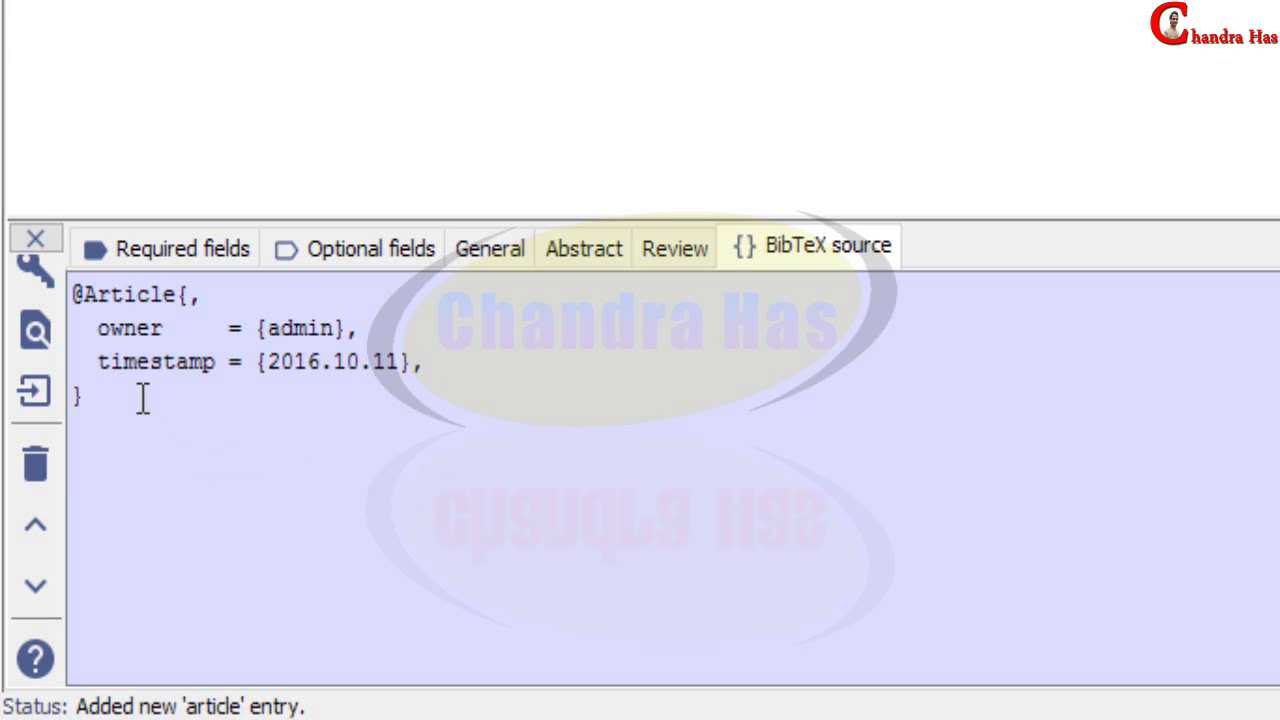
{"action": "left_click_drag", "start_coordinate": [92, 312], "coordinate": [300, 474]}
{"action": "left_click", "coordinate": [553, 436]}
{"action": "left_click", "coordinate": [146, 246]}
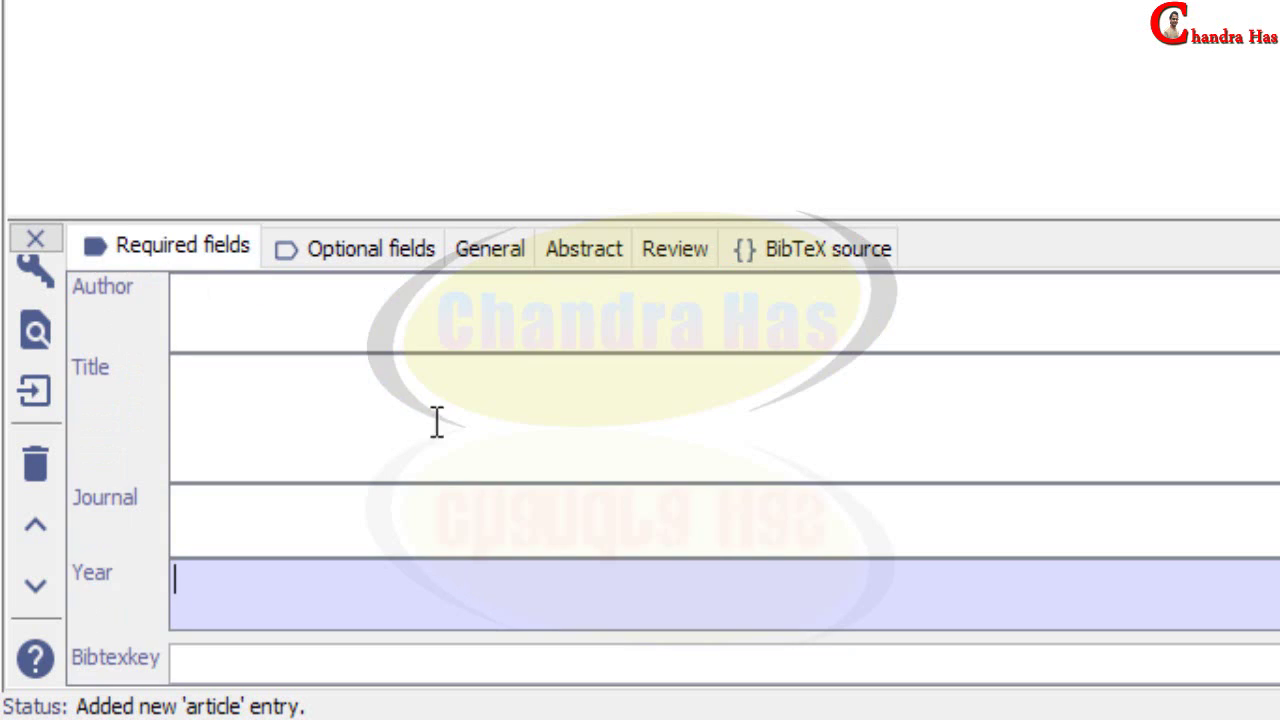
Paste the Liposome paper's title and author line from the PDF into the entry
{"action": "left_click", "coordinate": [274, 311]}
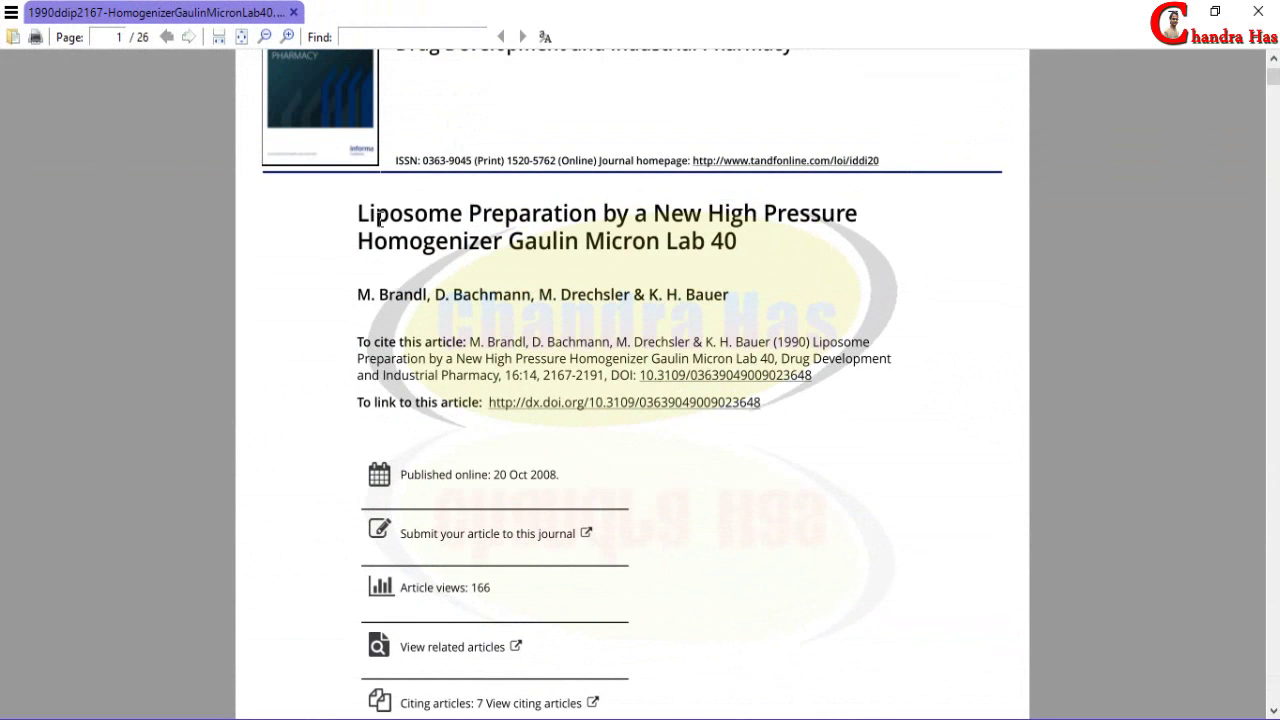
{"action": "left_click_drag", "start_coordinate": [380, 220], "coordinate": [701, 258]}
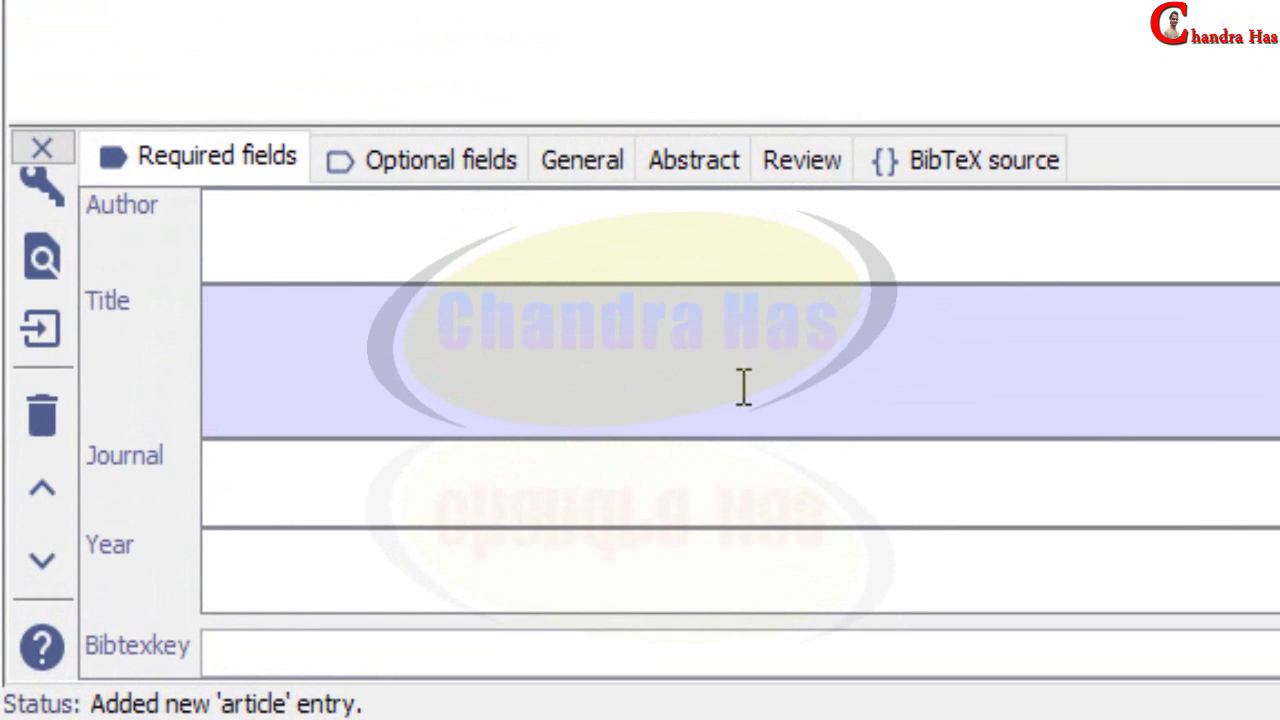
{"action": "type", "text": "Liposome Preparation by a New High Pressure Homogenizer Gaulin Micron Lab 40"}
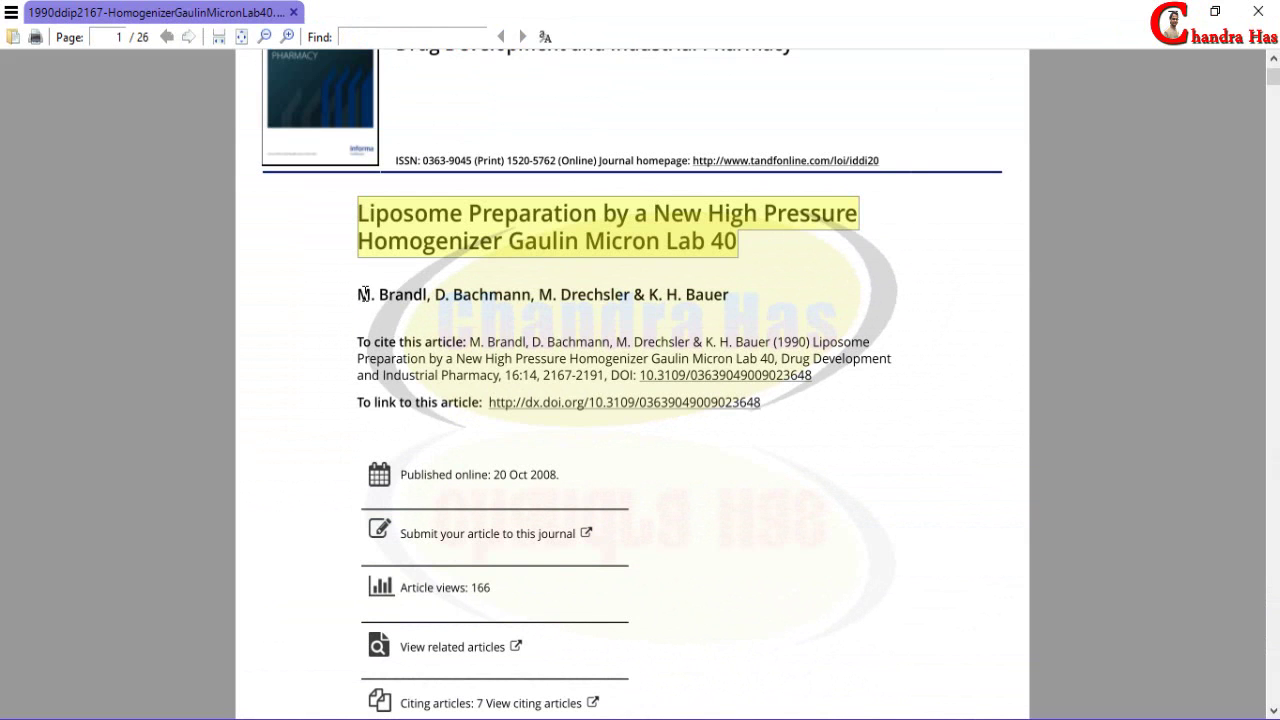
{"action": "left_click_drag", "start_coordinate": [361, 290], "coordinate": [743, 277]}
{"action": "key", "text": "ctrl+c"}
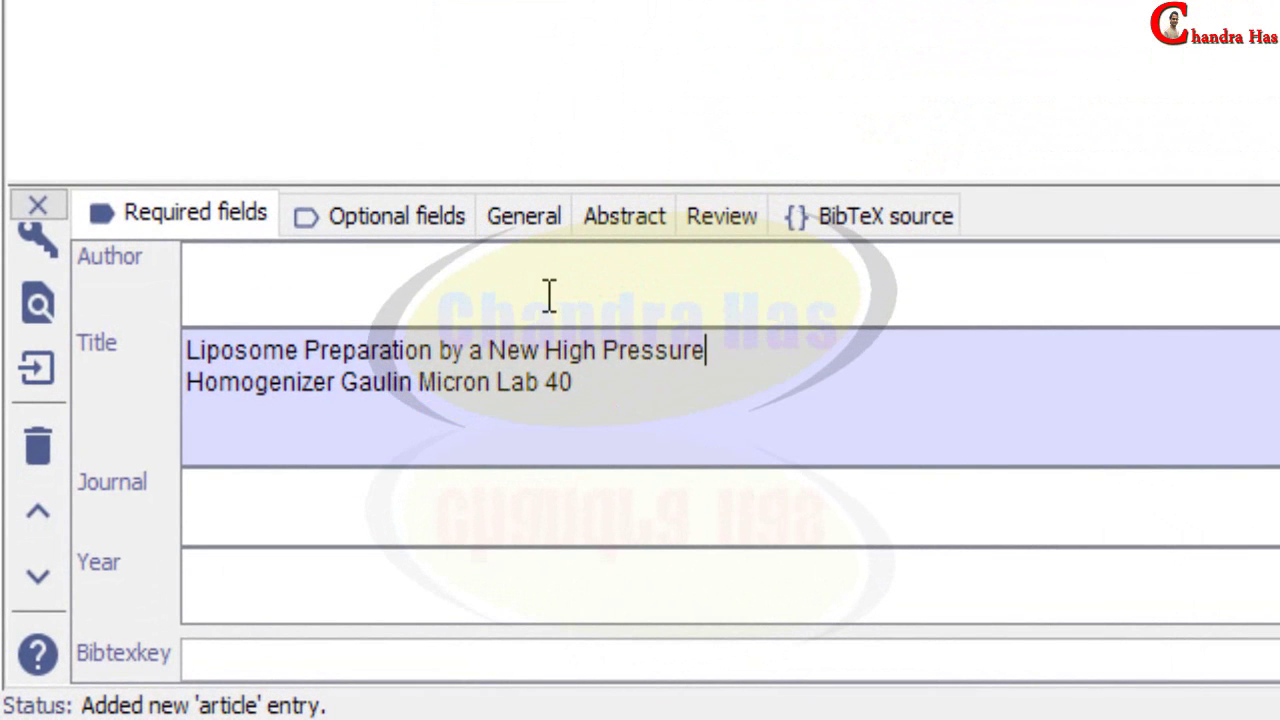
{"action": "left_click", "coordinate": [549, 296]}
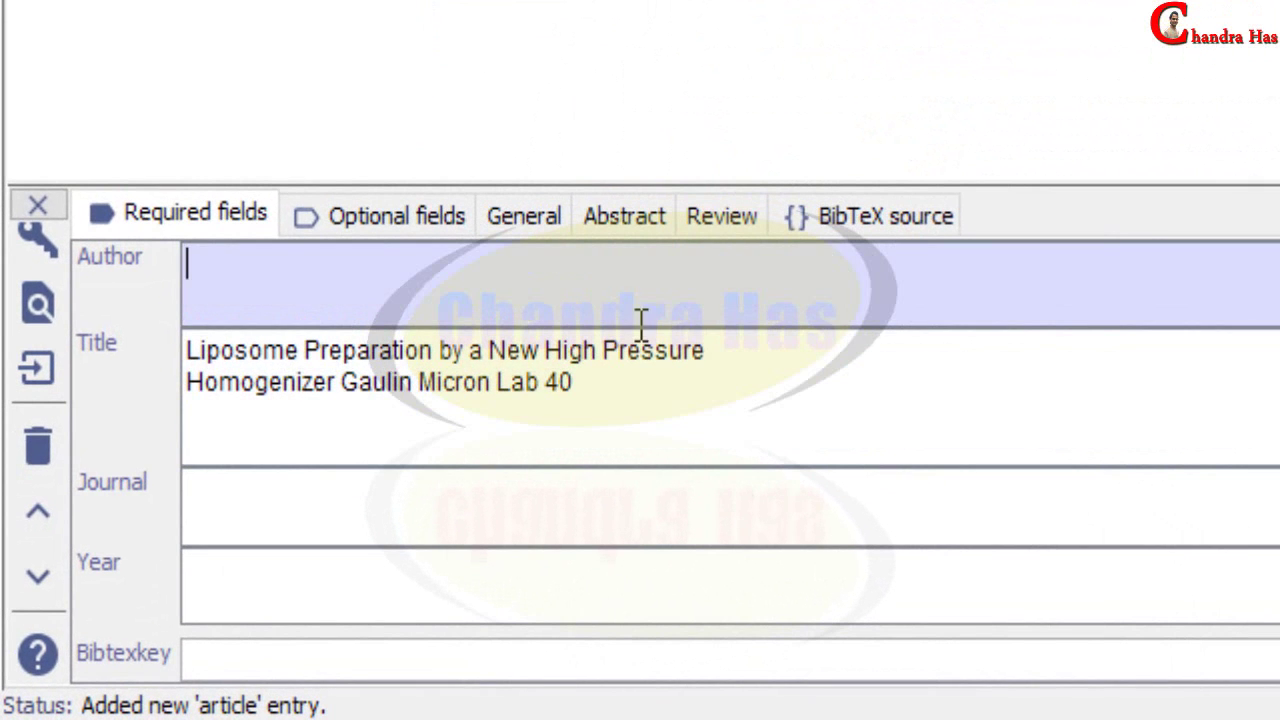
{"action": "key", "text": "ctrl+v"}
{"action": "key", "text": "Tab"}
Replace the separators between the authors with 'and'
{"action": "left_click", "coordinate": [292, 262]}
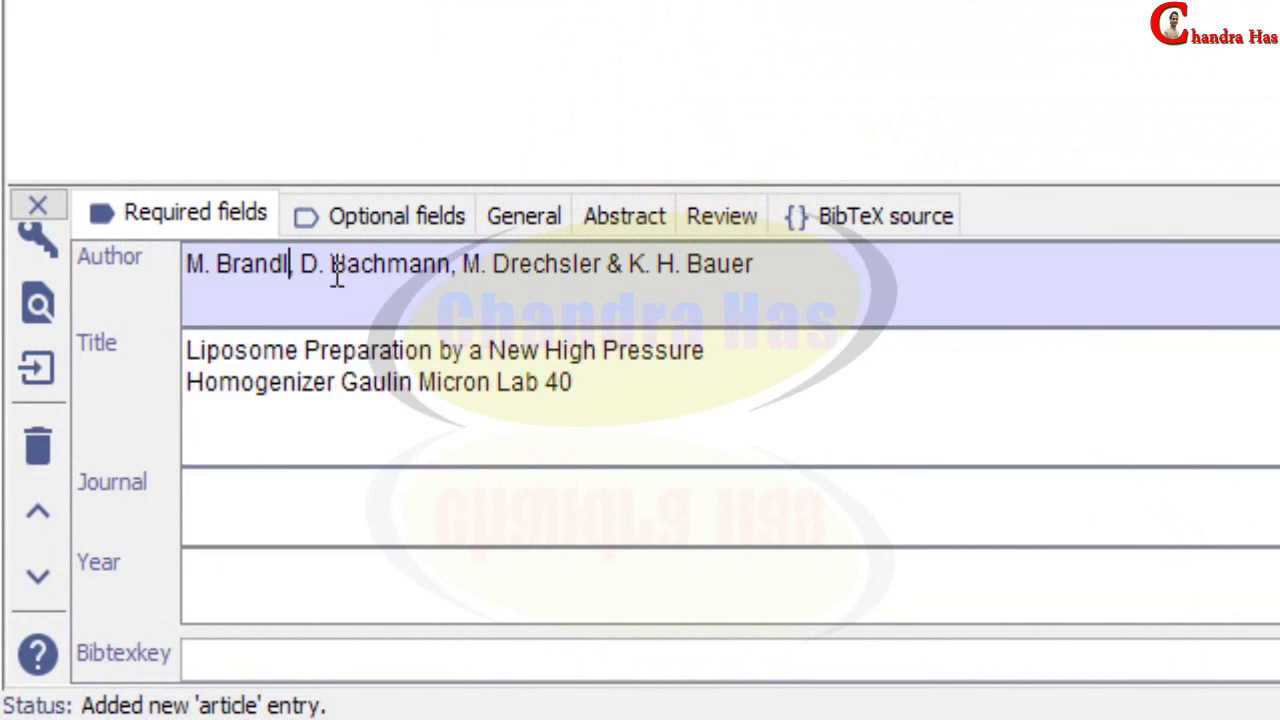
{"action": "key", "text": "Delete"}
{"action": "key", "text": "Delete"}
{"action": "type", "text": "and"}
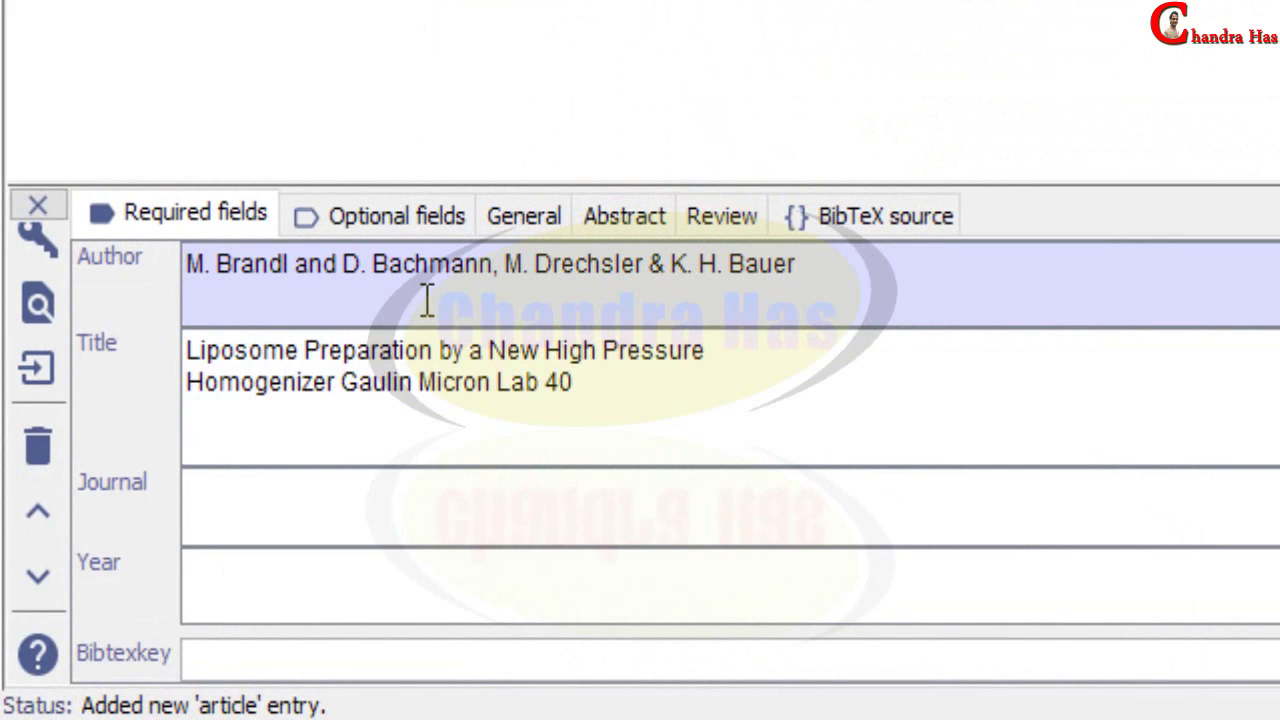
{"action": "key", "text": "Right"}
{"action": "key", "text": "Right"}
{"action": "key", "text": "Right"}
{"action": "key", "text": "Delete"}
{"action": "key", "text": "Delete"}
{"action": "type", "text": "an"}
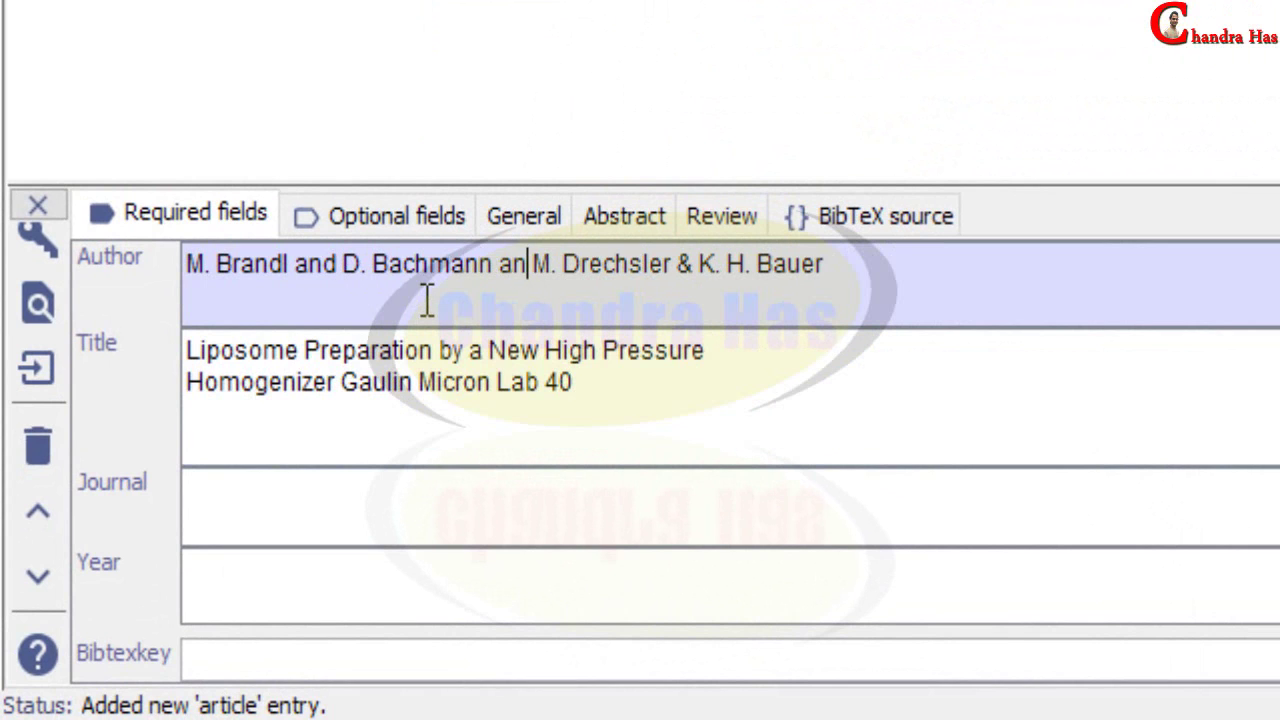
{"action": "type", "text": "d"}
{"action": "key", "text": "Right"}
{"action": "key", "text": "Right"}
{"action": "key", "text": "Right"}
{"action": "key", "text": "Right"}
{"action": "key", "text": "Right"}
{"action": "key", "text": "Right"}
{"action": "key", "text": "Right"}
{"action": "key", "text": "Right"}
{"action": "key", "text": "Right"}
{"action": "key", "text": "Right"}
{"action": "key", "text": "Right"}
{"action": "key", "text": "Right"}
{"action": "key", "text": "Right"}
{"action": "key", "text": "Delete"}
{"action": "type", "text": "and"}
Copy the journal name from the PDF into Journal and set Year to 1990
{"action": "left_click", "coordinate": [428, 509]}
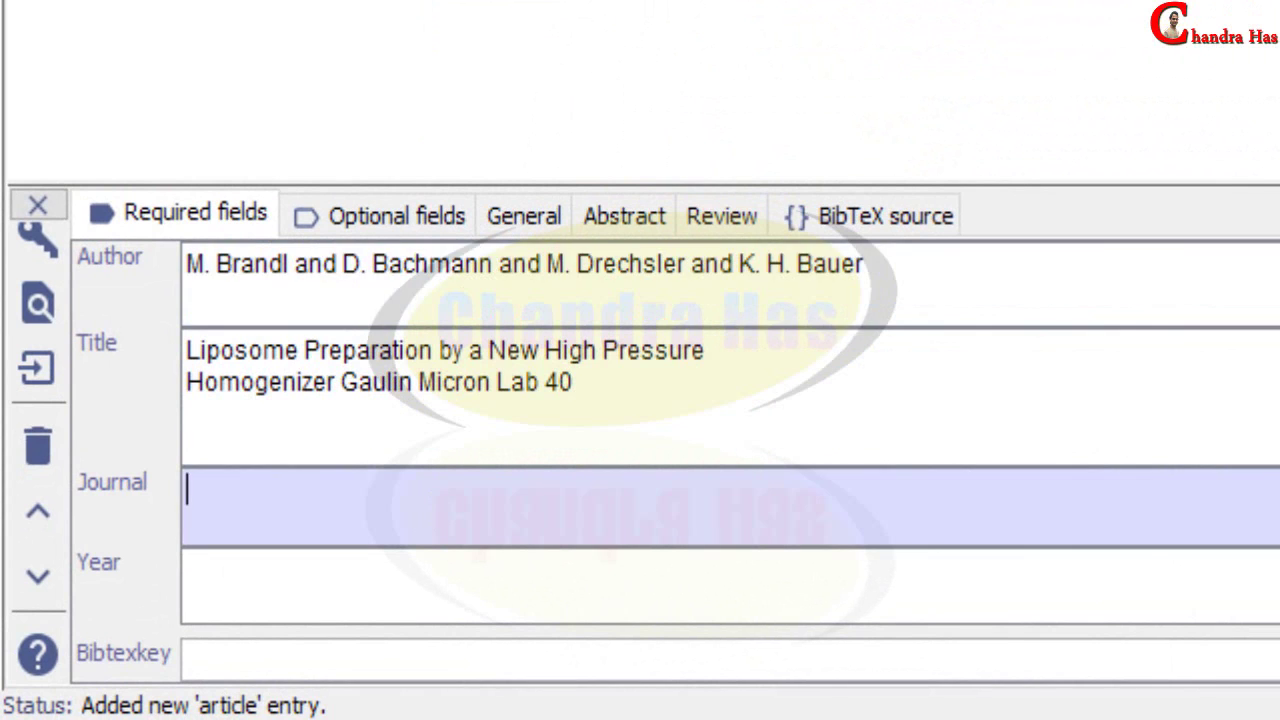
{"action": "key", "text": "alt+Tab"}
{"action": "left_click_drag", "start_coordinate": [398, 118], "coordinate": [797, 119]}
{"action": "key", "text": "ctrl+c"}
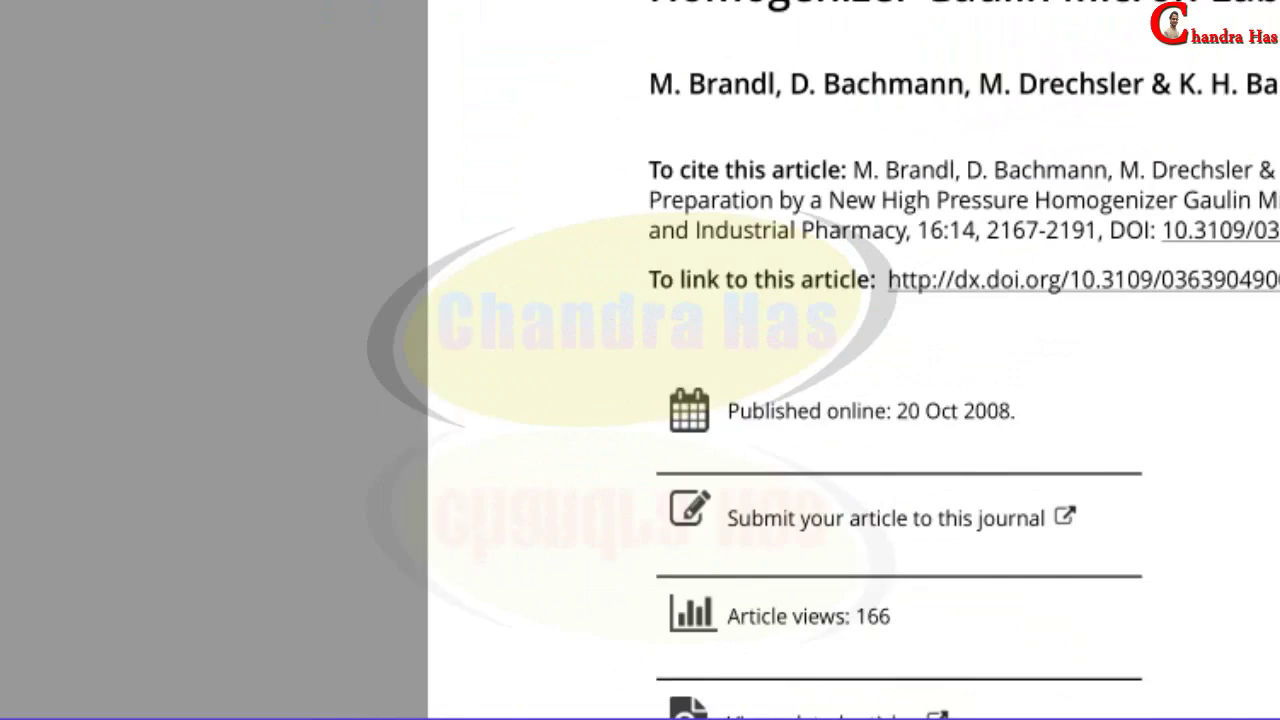
{"action": "key", "text": "alt+Tab"}
{"action": "key", "text": "ctrl+v"}
{"action": "left_click", "coordinate": [199, 637]}
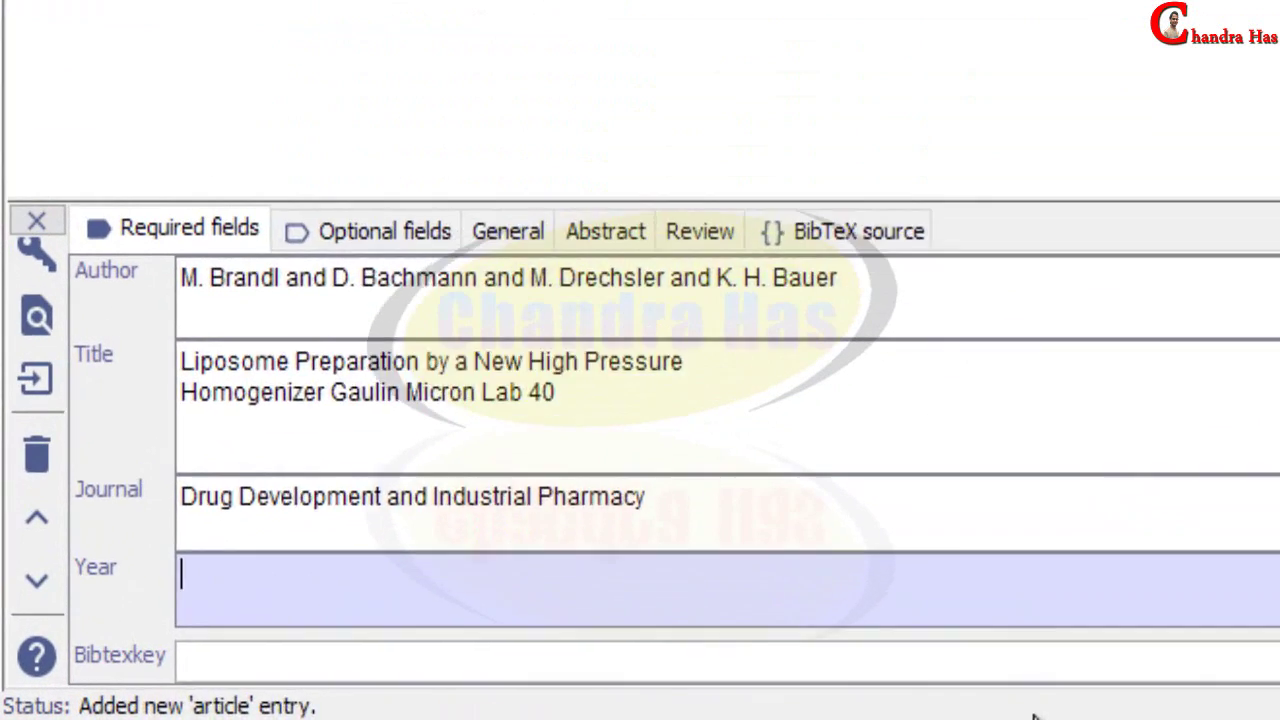
{"action": "type", "text": "1990"}
Set volume 16, pages 2167--2191 and number 14 under Optional fields
{"action": "left_click", "coordinate": [508, 80]}
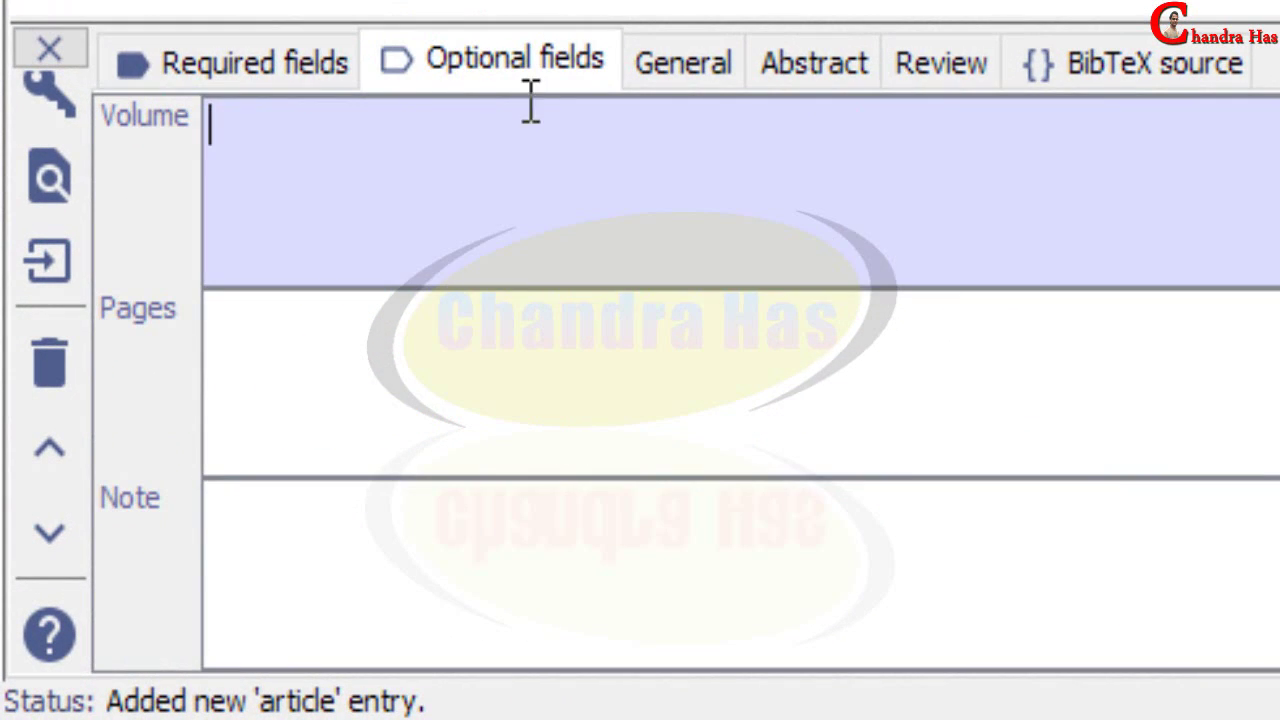
{"action": "key", "text": "ctrl+v"}
{"action": "key", "text": "Tab"}
{"action": "key", "text": "alt+Tab"}
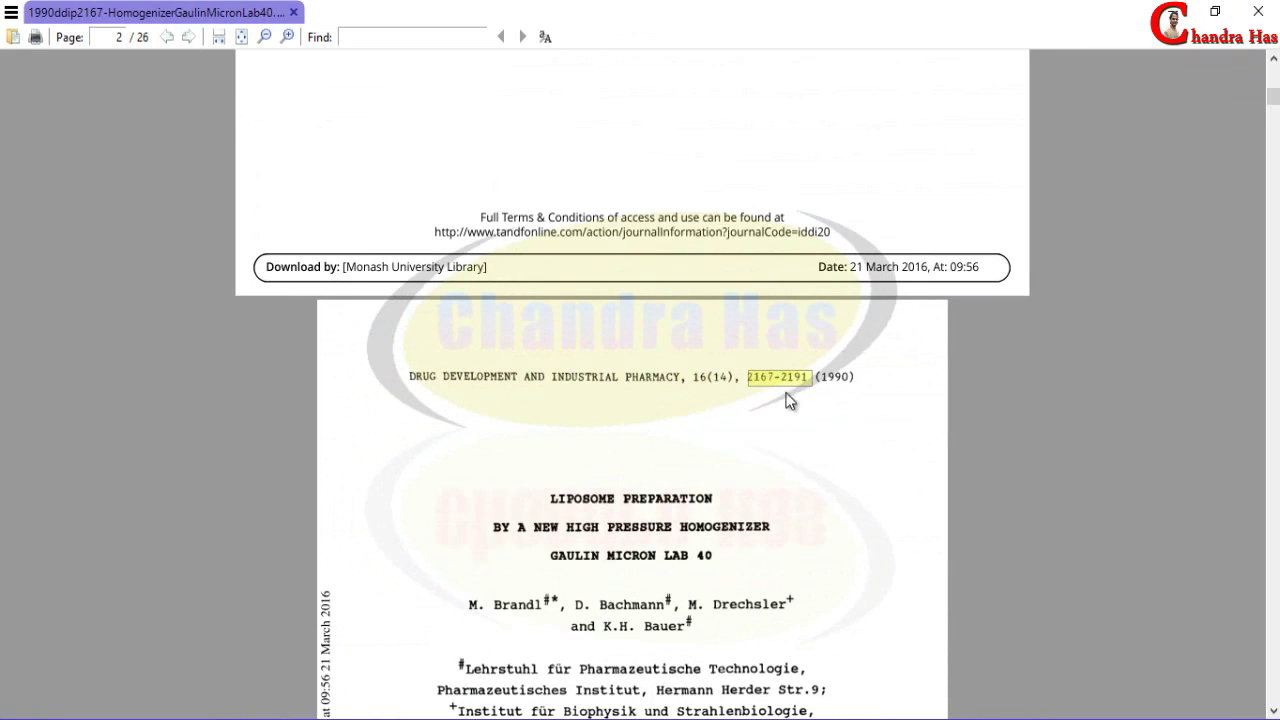
{"action": "key", "text": "ctrl+c"}
{"action": "key", "text": "alt+Tab"}
{"action": "key", "text": "ctrl+v"}
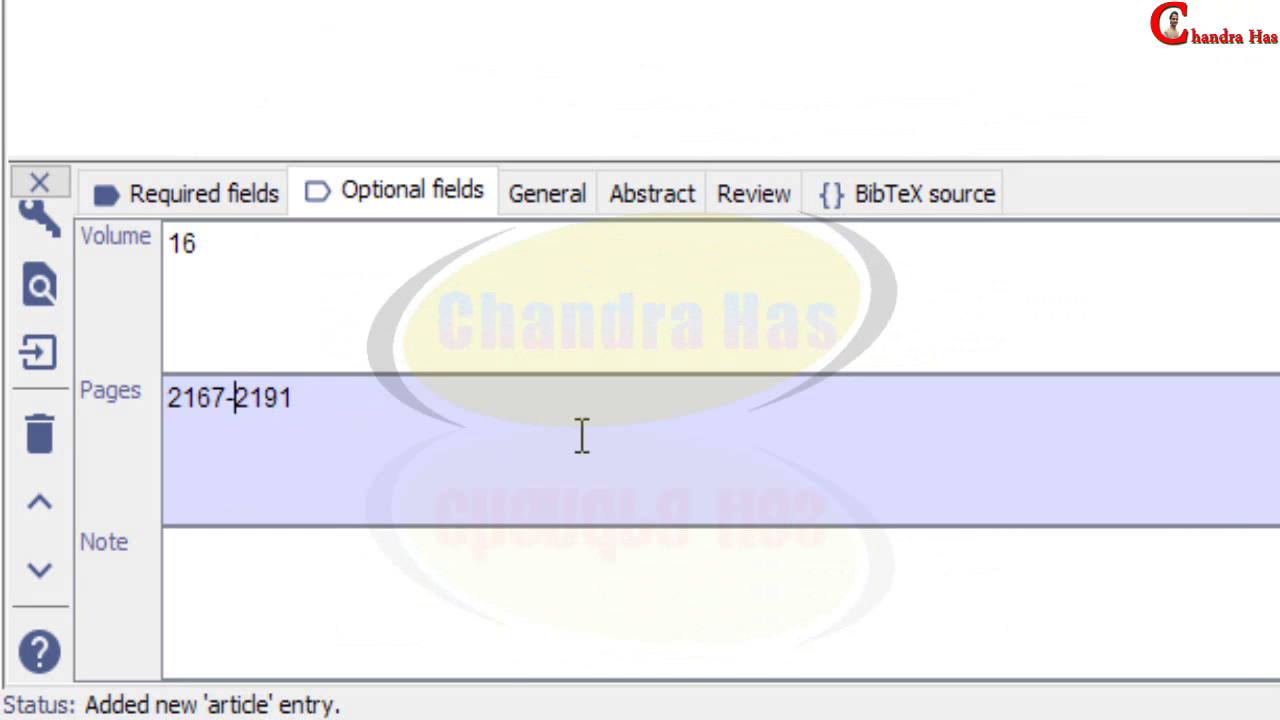
{"action": "key", "text": "BackSpace"}
{"action": "type", "text": "--"}
{"action": "left_click", "coordinate": [1000, 326]}
{"action": "type", "text": "14"}
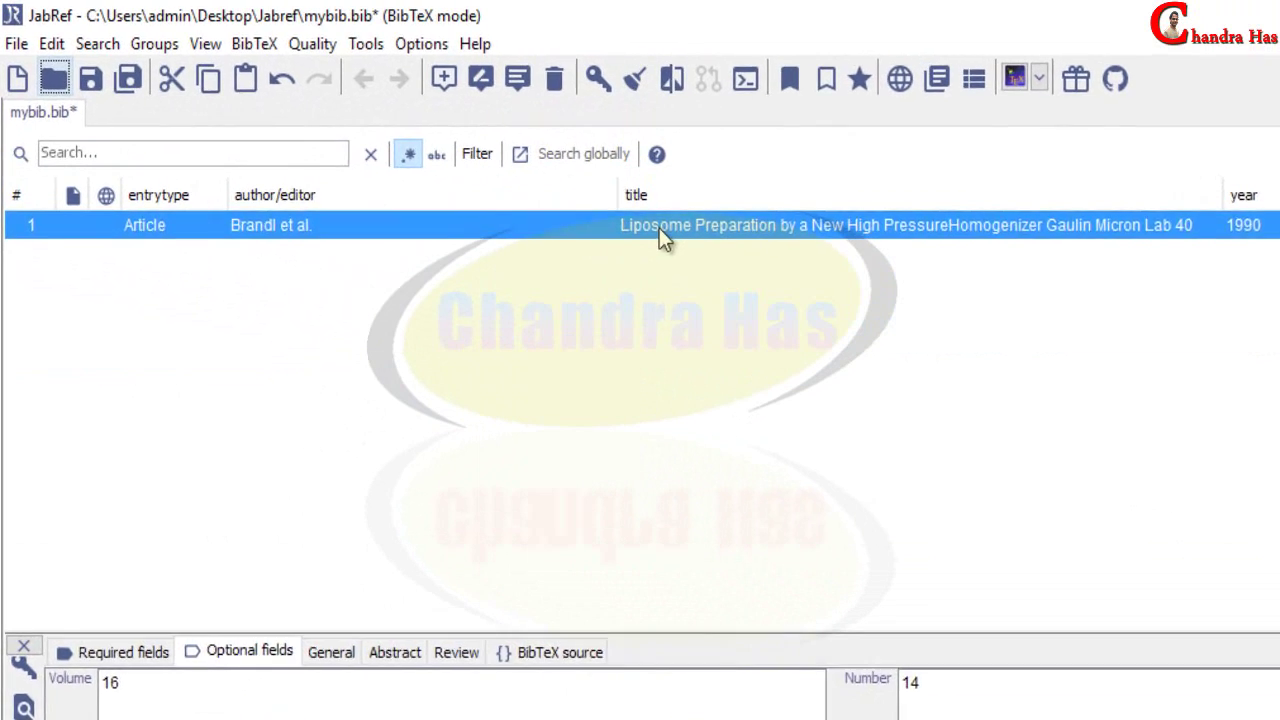
{"action": "left_click", "coordinate": [115, 113]}
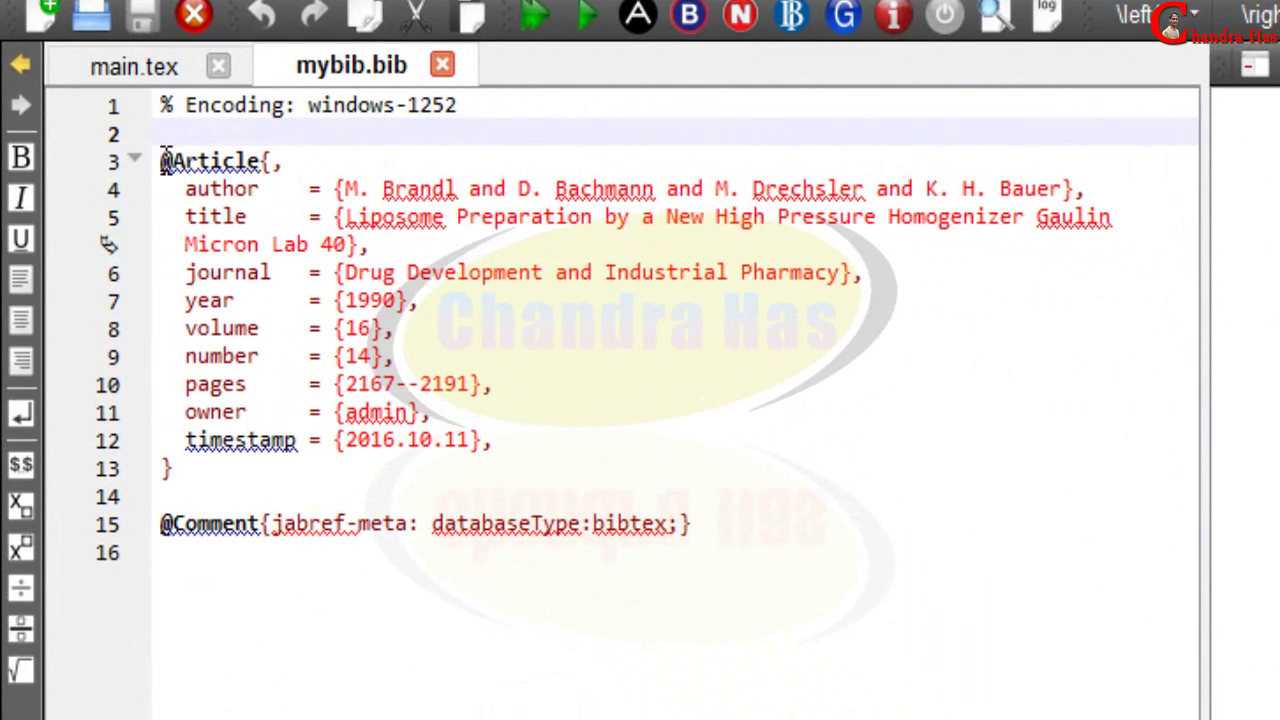
{"action": "left_click_drag", "start_coordinate": [163, 160], "coordinate": [452, 332]}
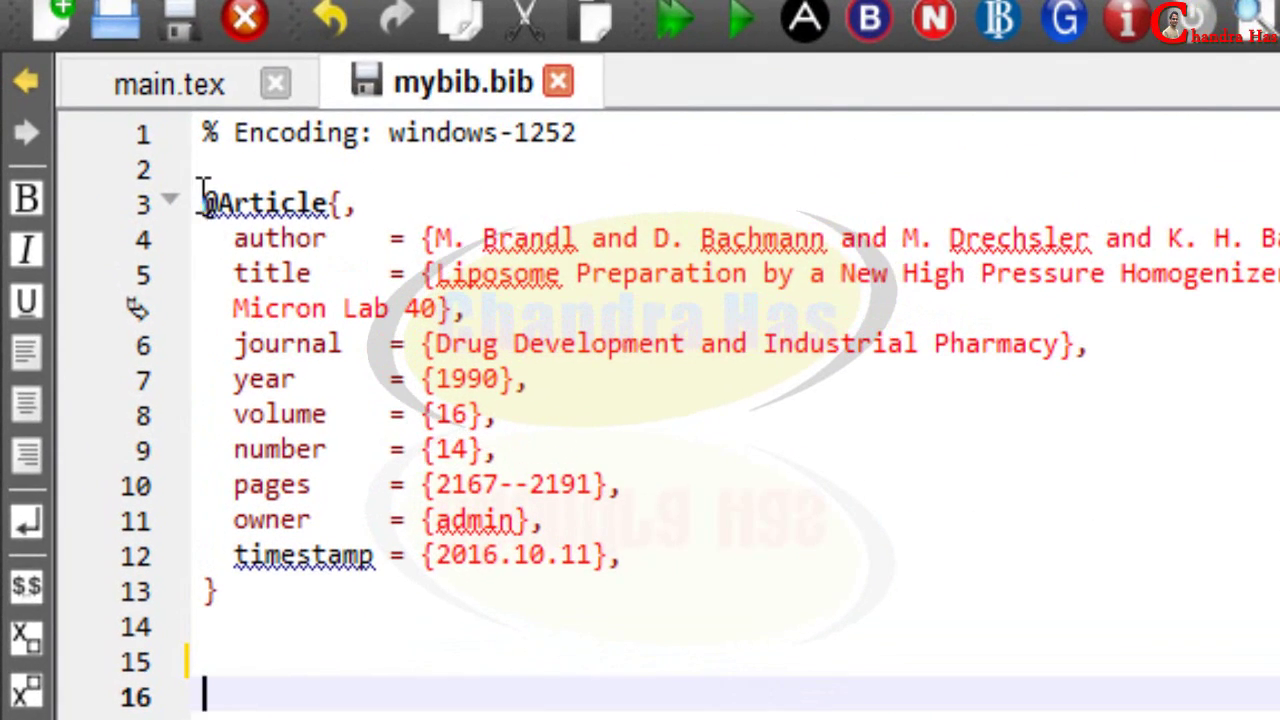
{"action": "left_click_drag", "start_coordinate": [203, 190], "coordinate": [204, 615]}
{"action": "left_click", "coordinate": [378, 255]}
{"action": "left_click", "coordinate": [354, 205]}
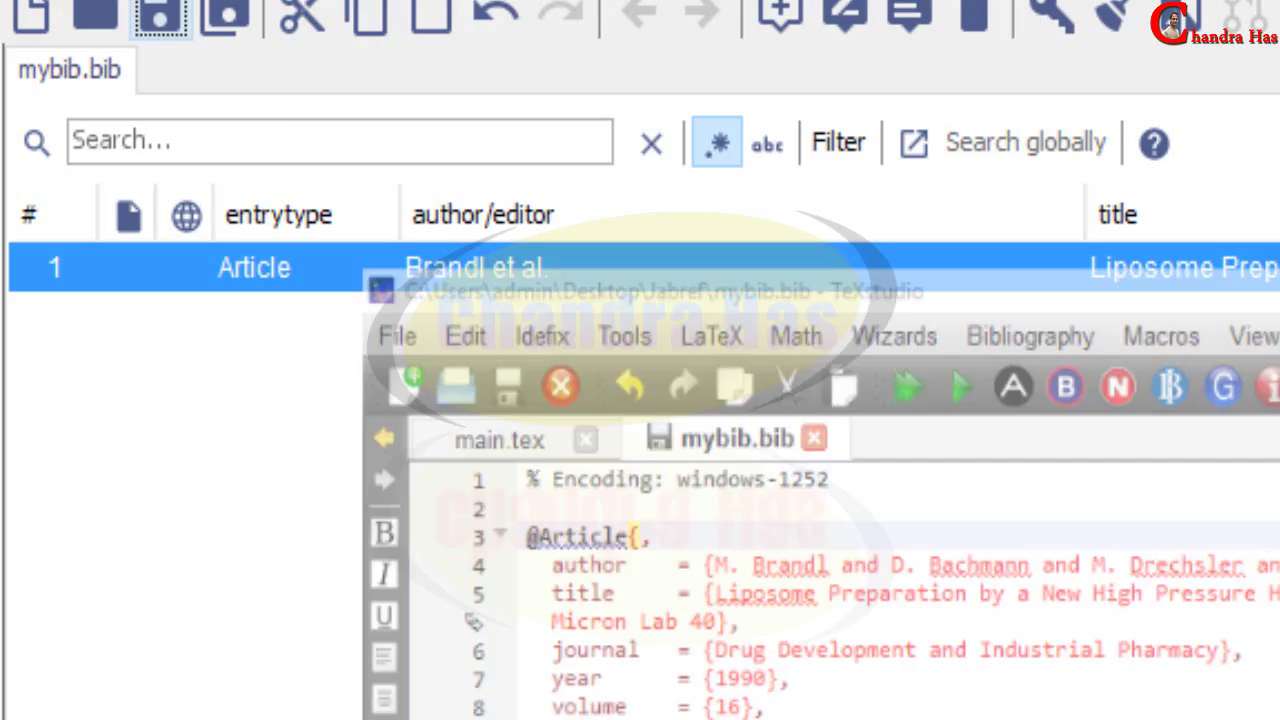
{"action": "key", "text": "alt+Tab"}
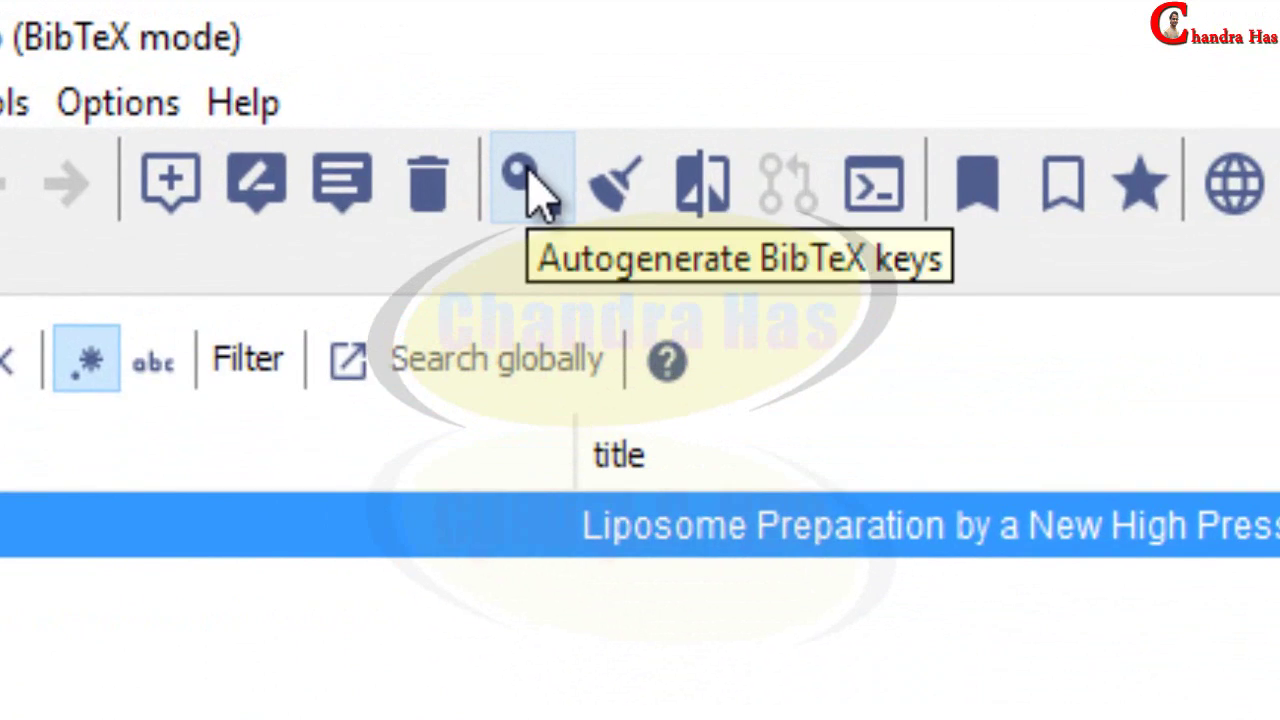
Generate the key Brandl1990, save, accept the reloaded file, and check the BibTeX source
{"action": "left_click", "coordinate": [530, 185]}
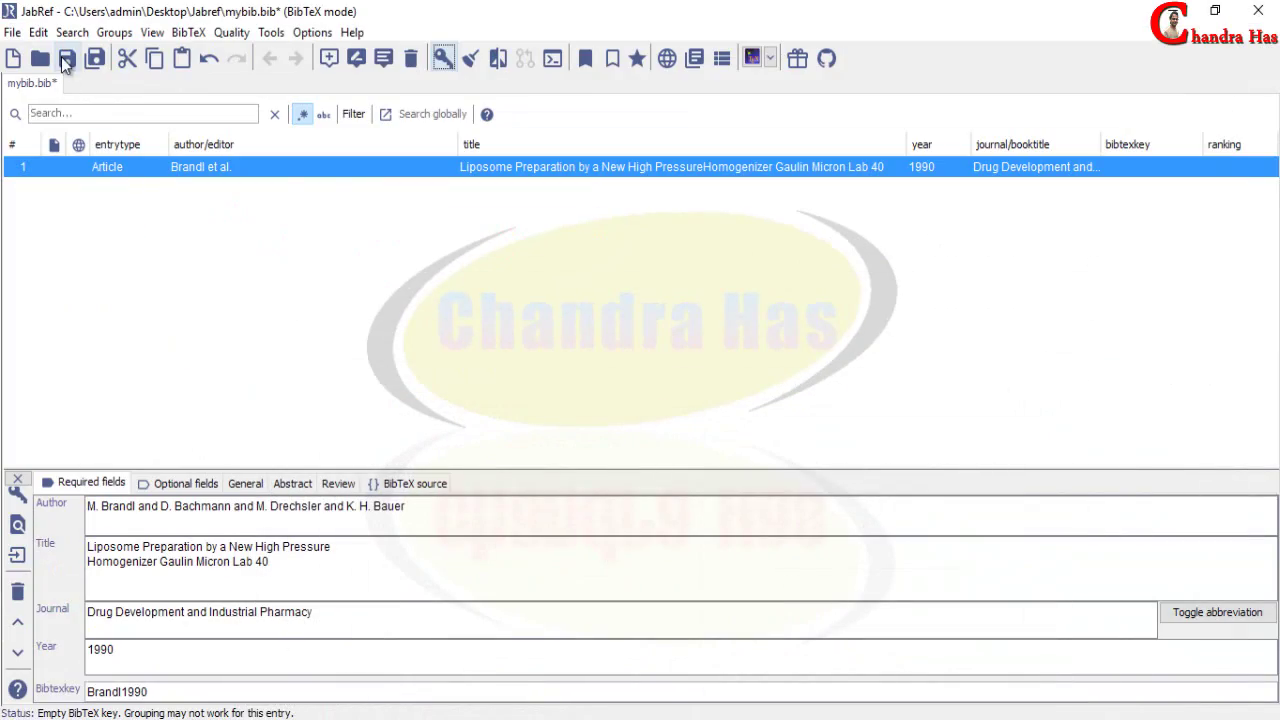
{"action": "left_click", "coordinate": [66, 59]}
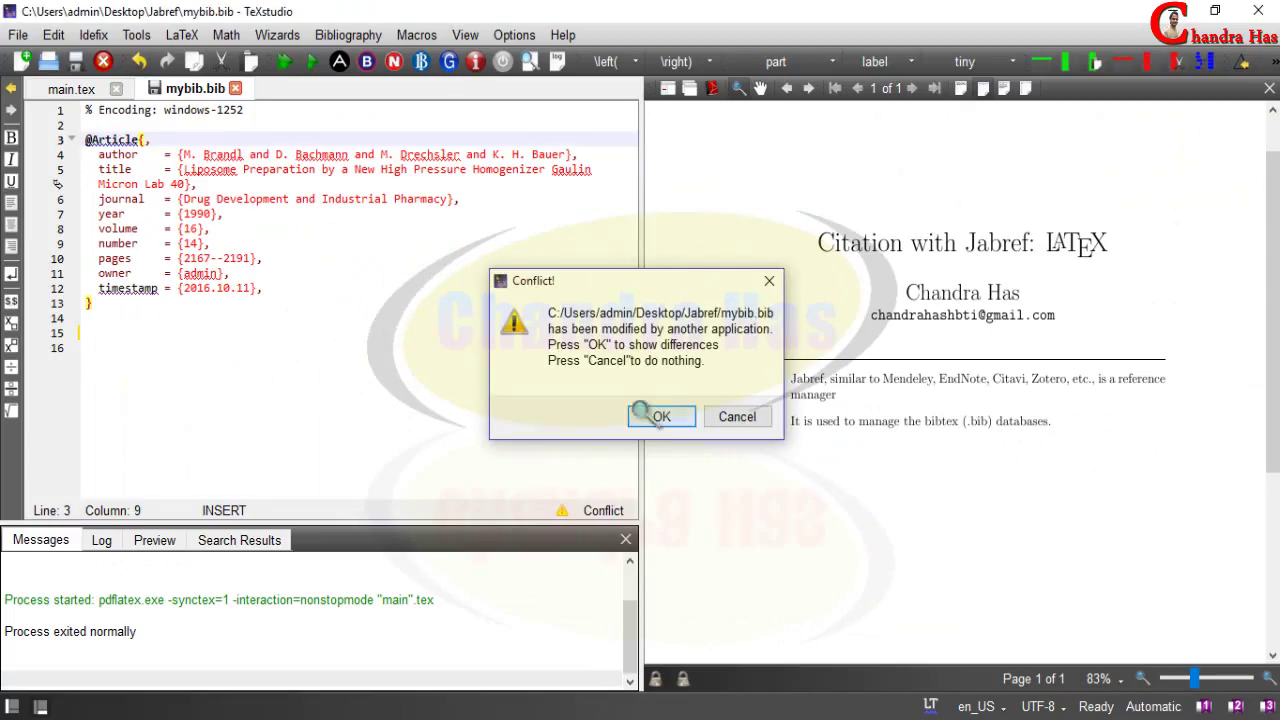
{"action": "left_click", "coordinate": [655, 414]}
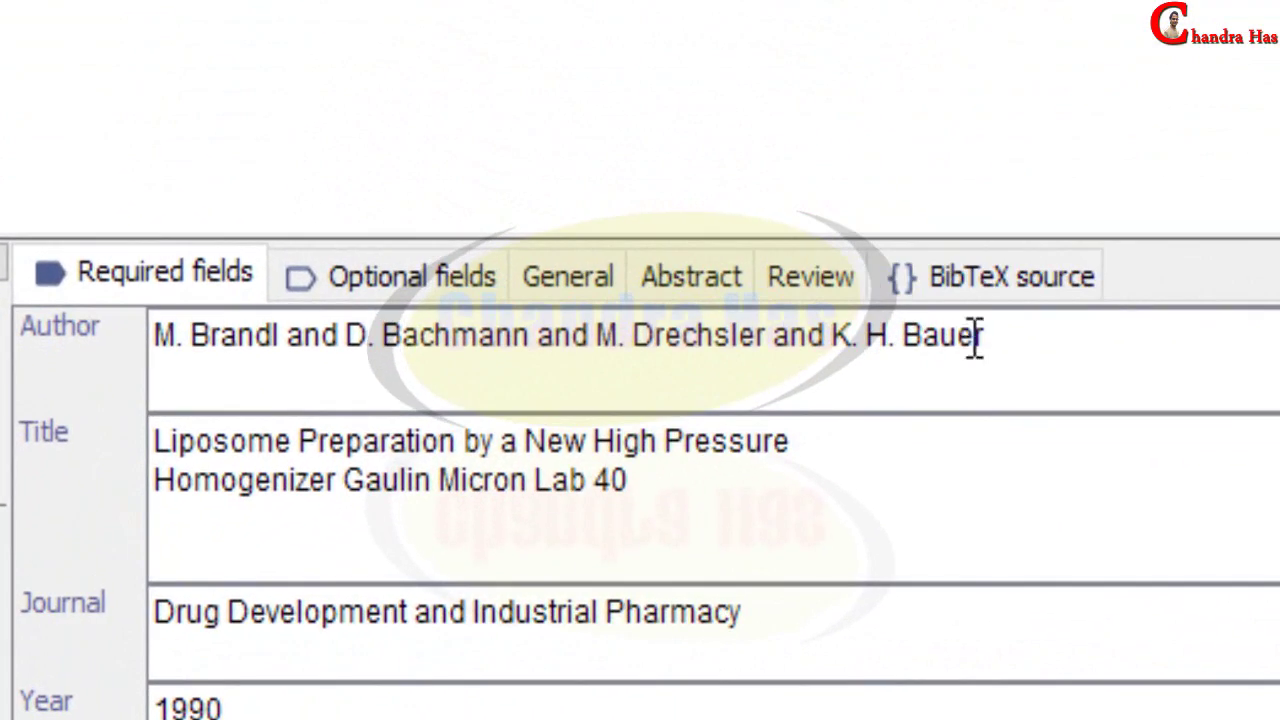
{"action": "left_click", "coordinate": [980, 285]}
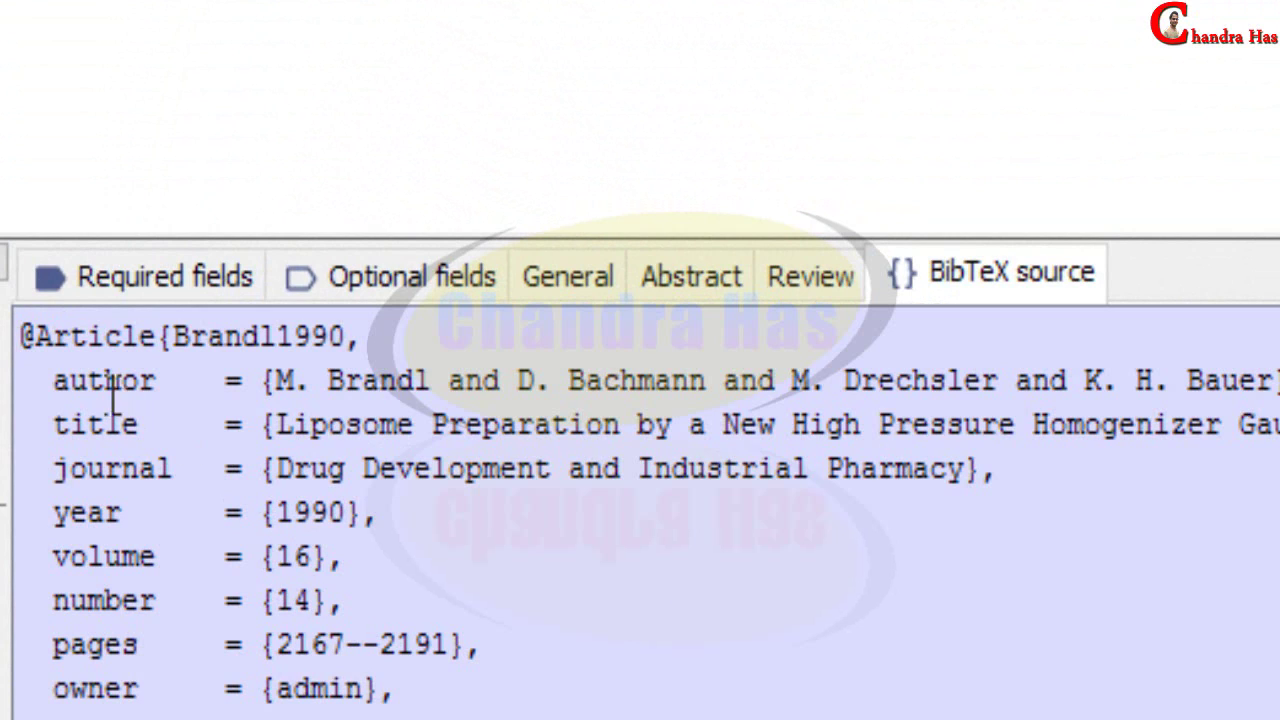
{"action": "left_click_drag", "start_coordinate": [30, 350], "coordinate": [705, 712]}
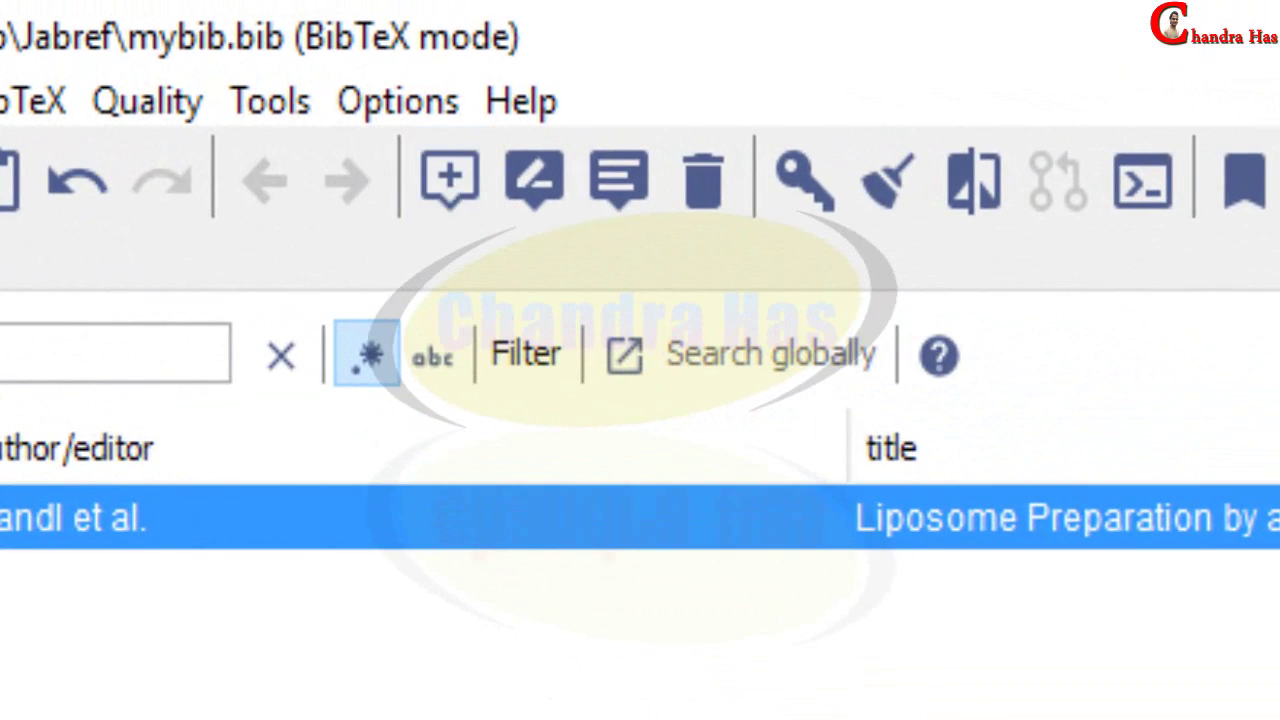
Add a second Article and paste the brust1994synthesis BibTeX over its empty source
{"action": "left_click", "coordinate": [446, 195]}
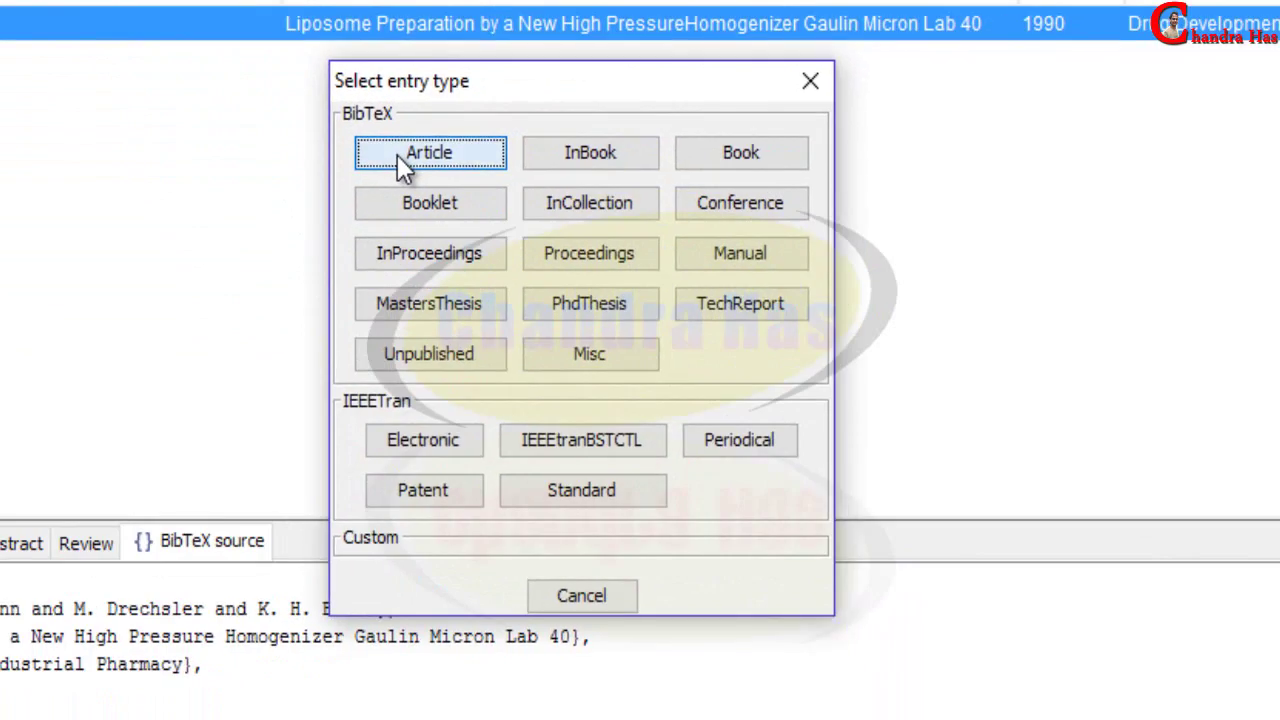
{"action": "left_click", "coordinate": [429, 152]}
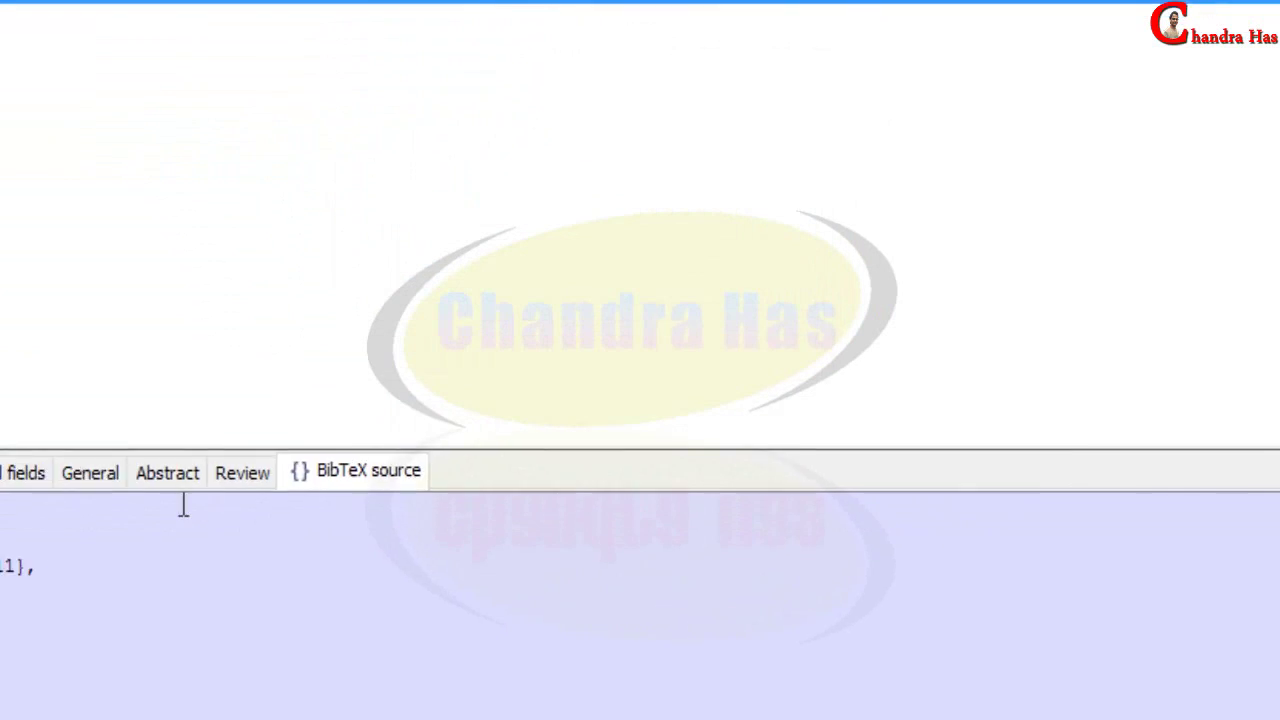
{"action": "left_click", "coordinate": [177, 263]}
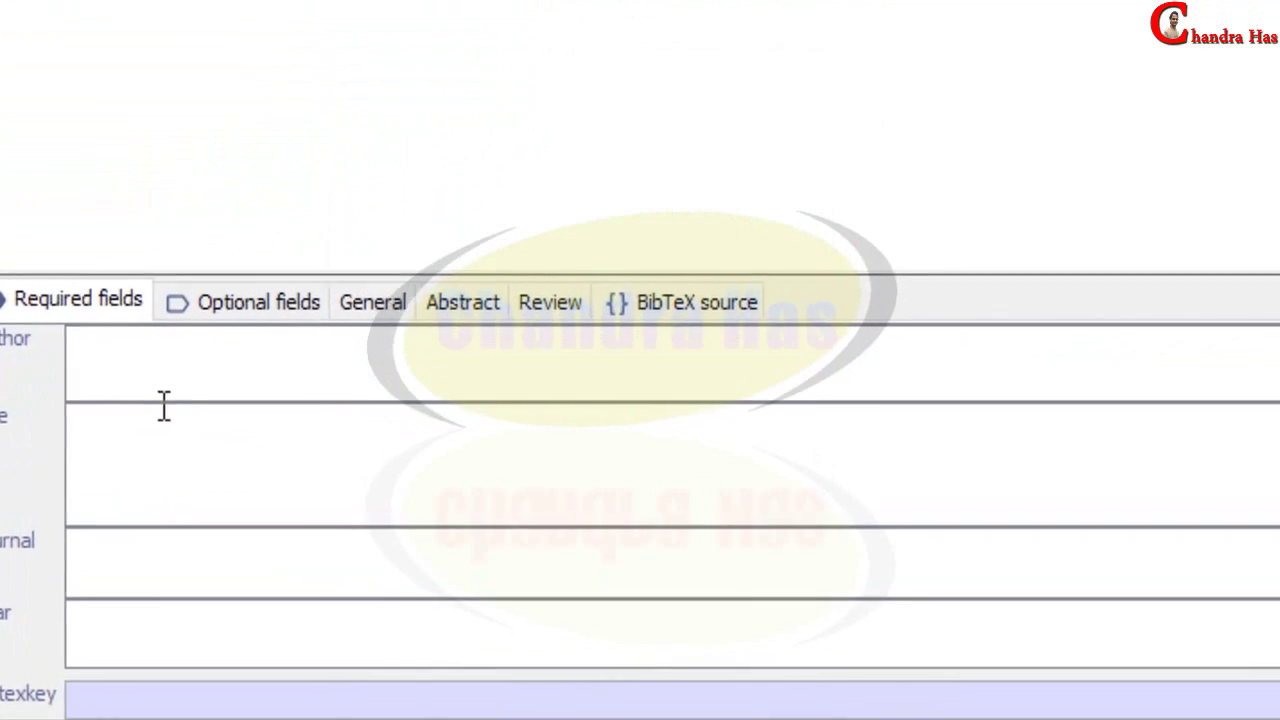
{"action": "left_click", "coordinate": [670, 332]}
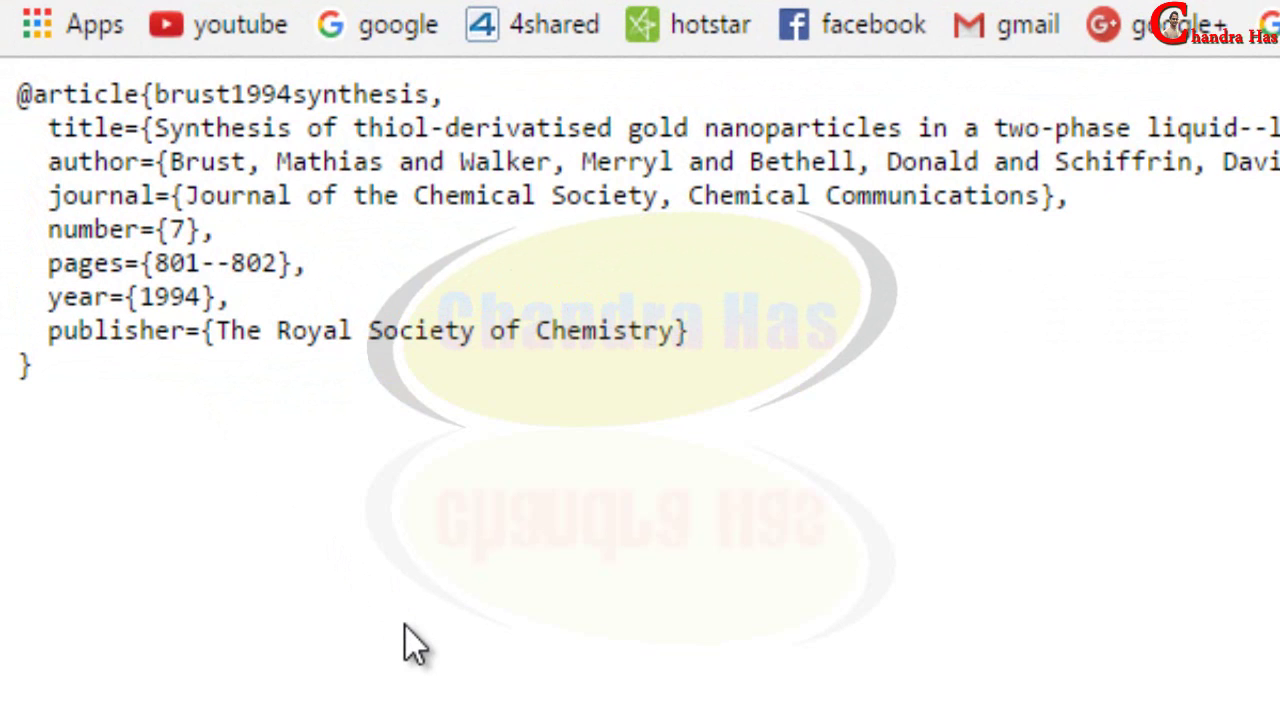
{"action": "left_click_drag", "start_coordinate": [18, 94], "coordinate": [400, 486]}
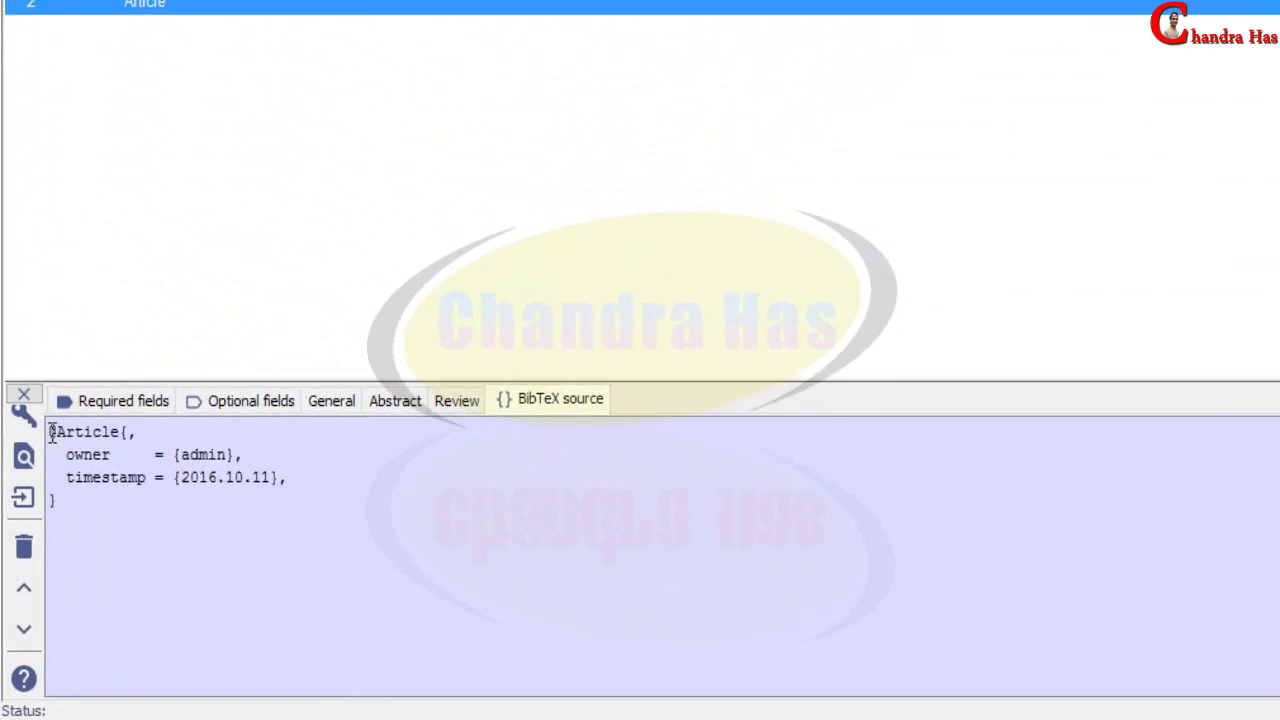
{"action": "left_click_drag", "start_coordinate": [40, 507], "coordinate": [176, 600]}
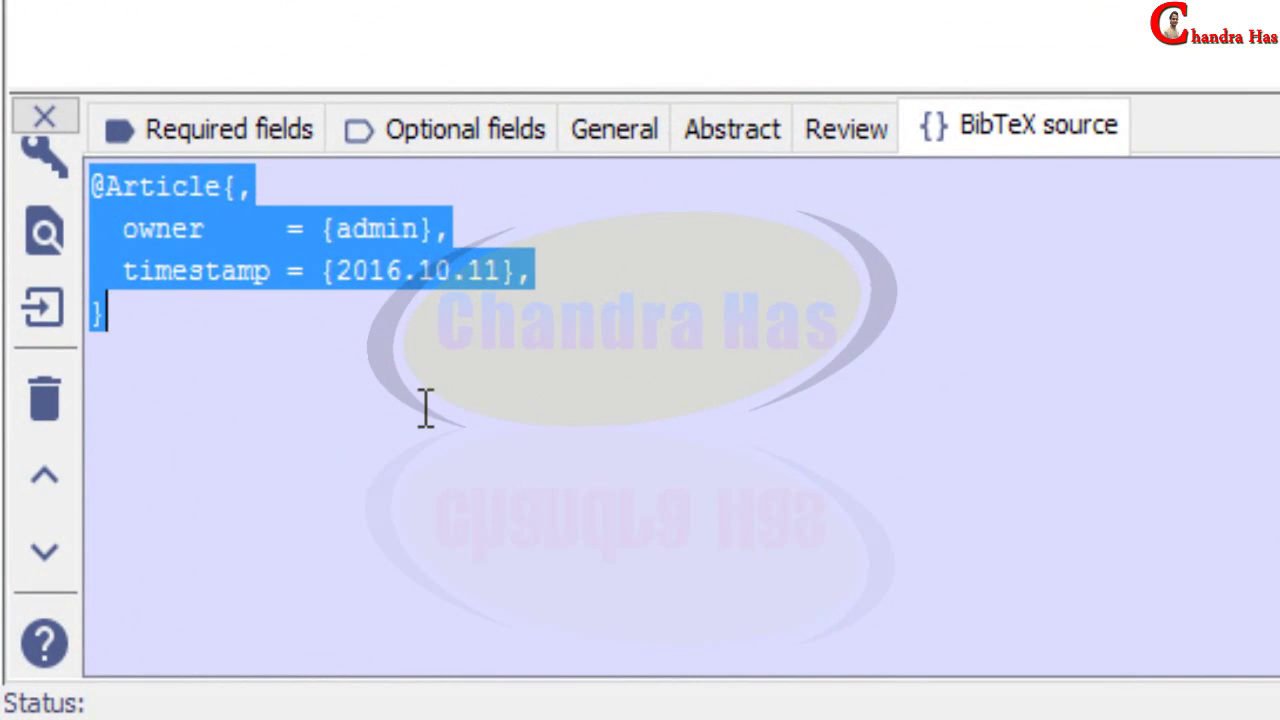
{"action": "key", "text": "ctrl+v"}
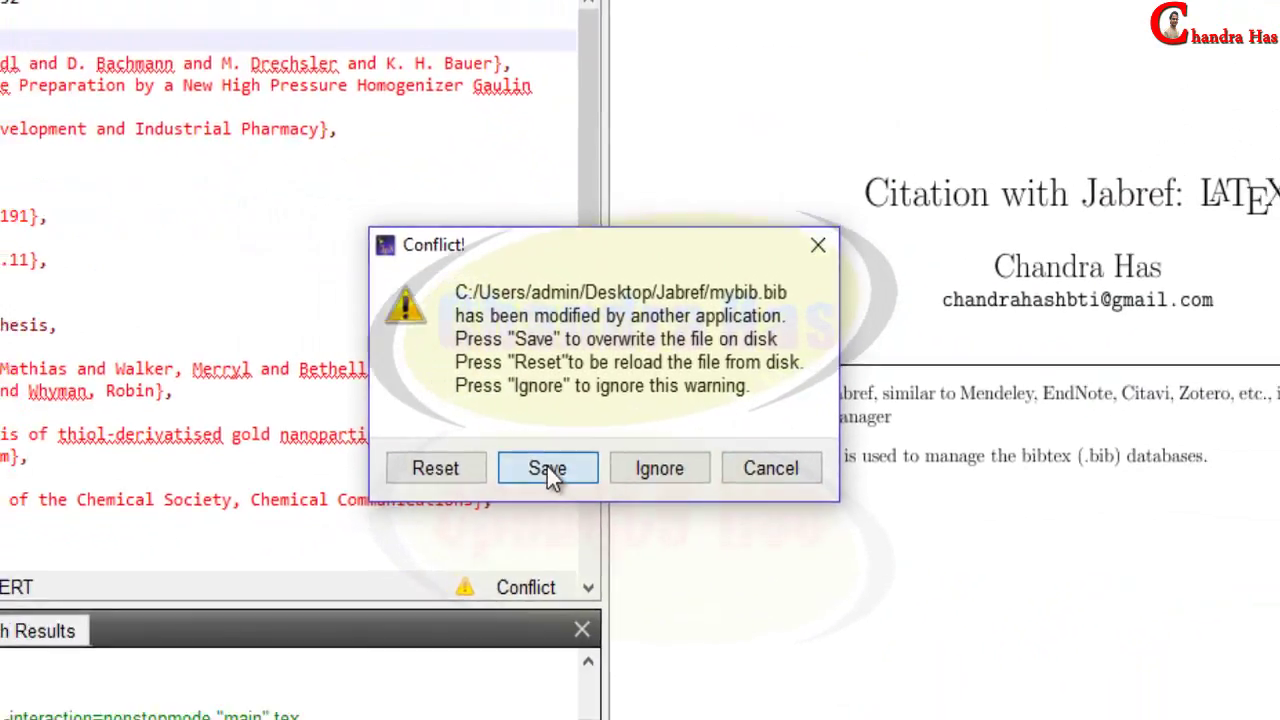
Save over the conflict, review both entries in mybib.bib, and check main.tex
{"action": "left_click", "coordinate": [476, 519]}
{"action": "scroll", "coordinate": [459, 412], "scroll_direction": "down", "scroll_amount": 4}
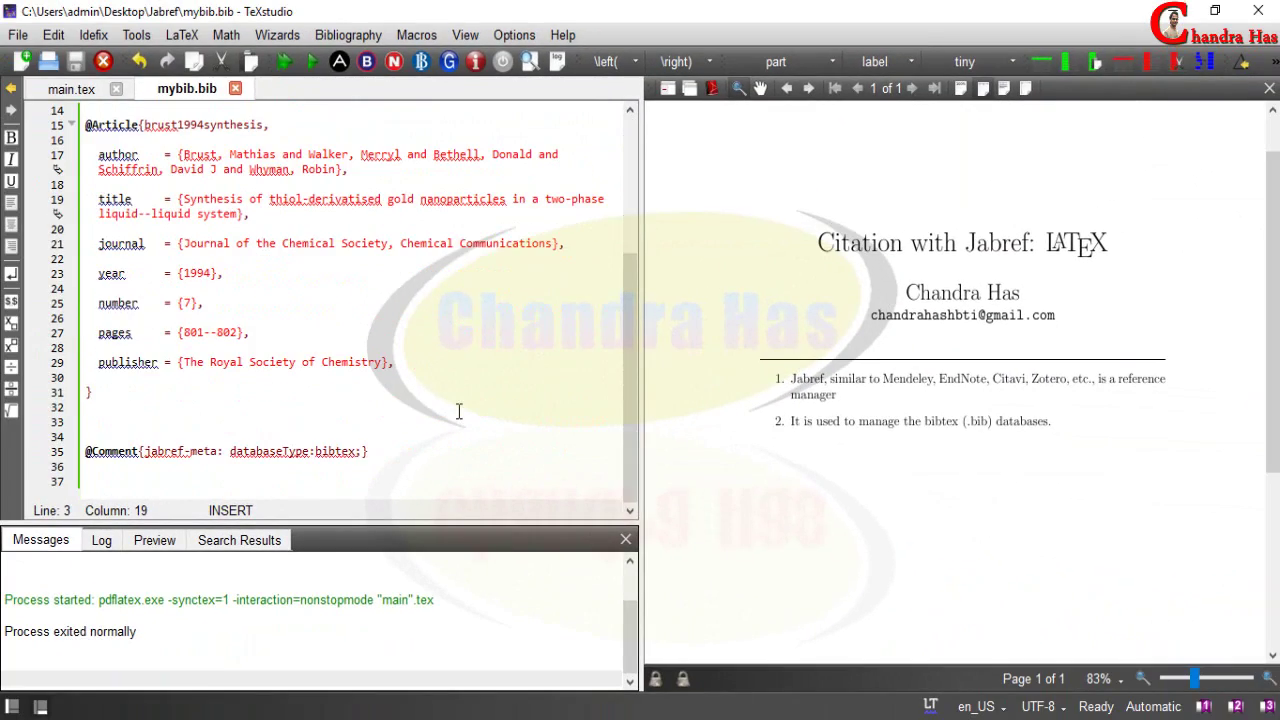
{"action": "scroll", "coordinate": [459, 412], "scroll_direction": "up", "scroll_amount": 4}
{"action": "left_click_drag", "start_coordinate": [84, 140], "coordinate": [306, 291]}
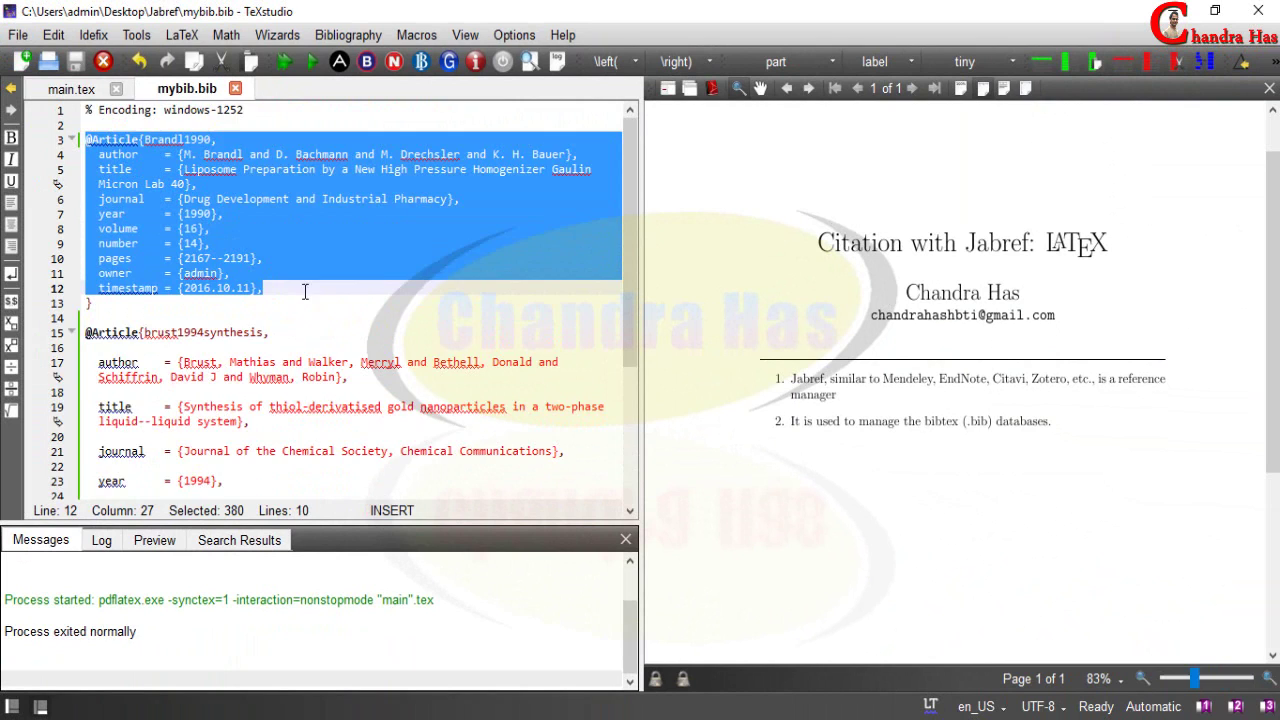
{"action": "scroll", "coordinate": [330, 313], "scroll_direction": "down", "scroll_amount": 2}
{"action": "scroll", "coordinate": [330, 313], "scroll_direction": "down", "scroll_amount": 1}
{"action": "left_click_drag", "start_coordinate": [85, 199], "coordinate": [418, 451]}
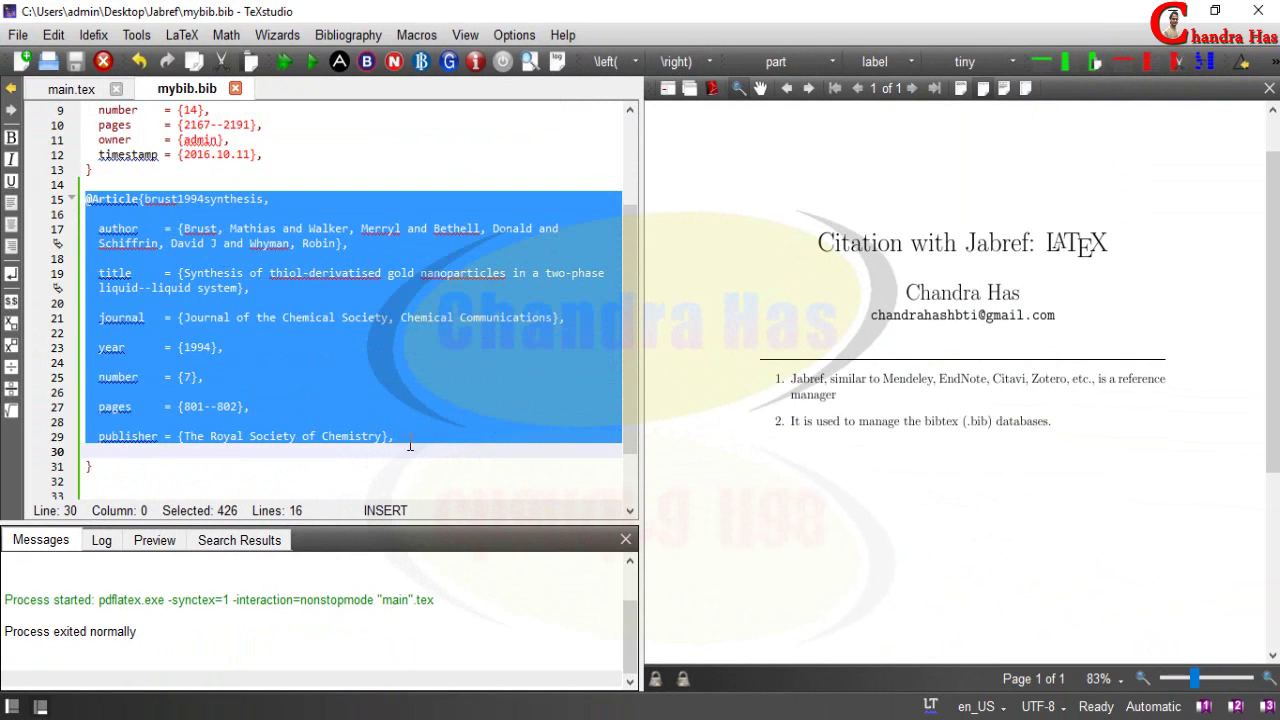
{"action": "scroll", "coordinate": [410, 445], "scroll_direction": "down", "scroll_amount": 3}
{"action": "key", "text": "ctrl+Tab"}
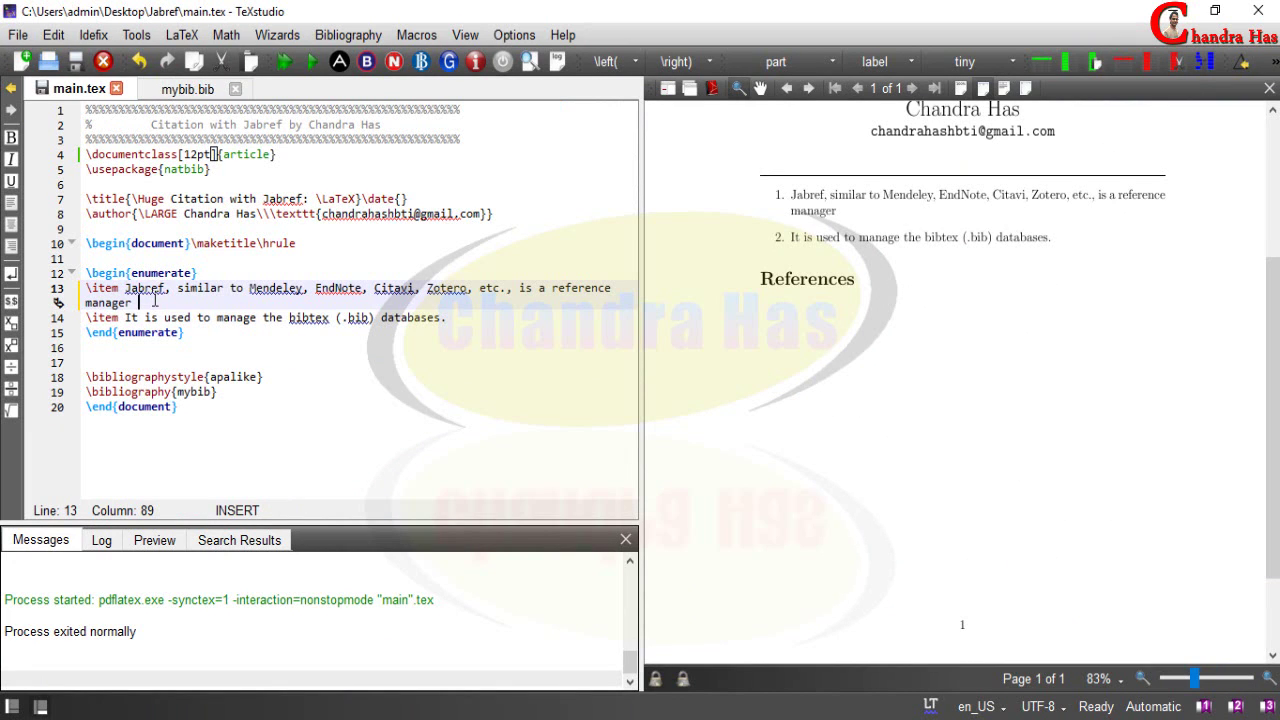
{"action": "key", "text": "alt+Tab"}
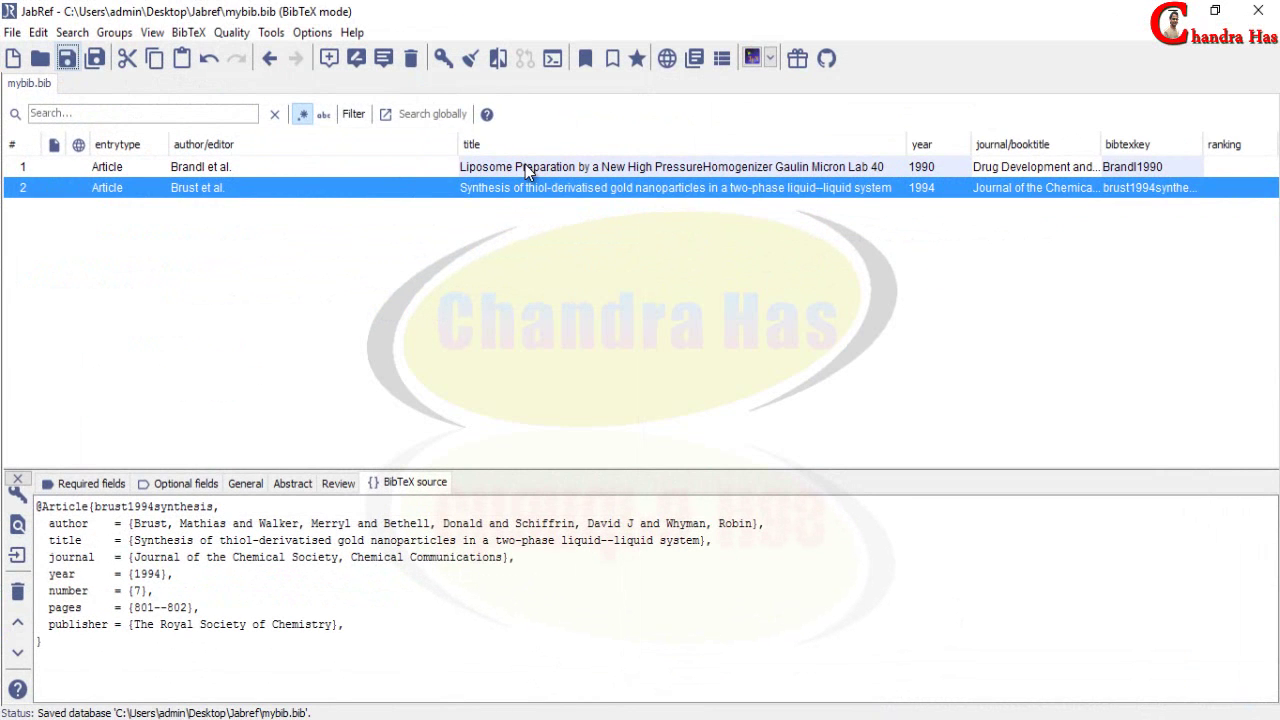
Push the Brandl1990 citation into main.tex with TeXstudio as the push target
{"action": "left_click", "coordinate": [526, 168]}
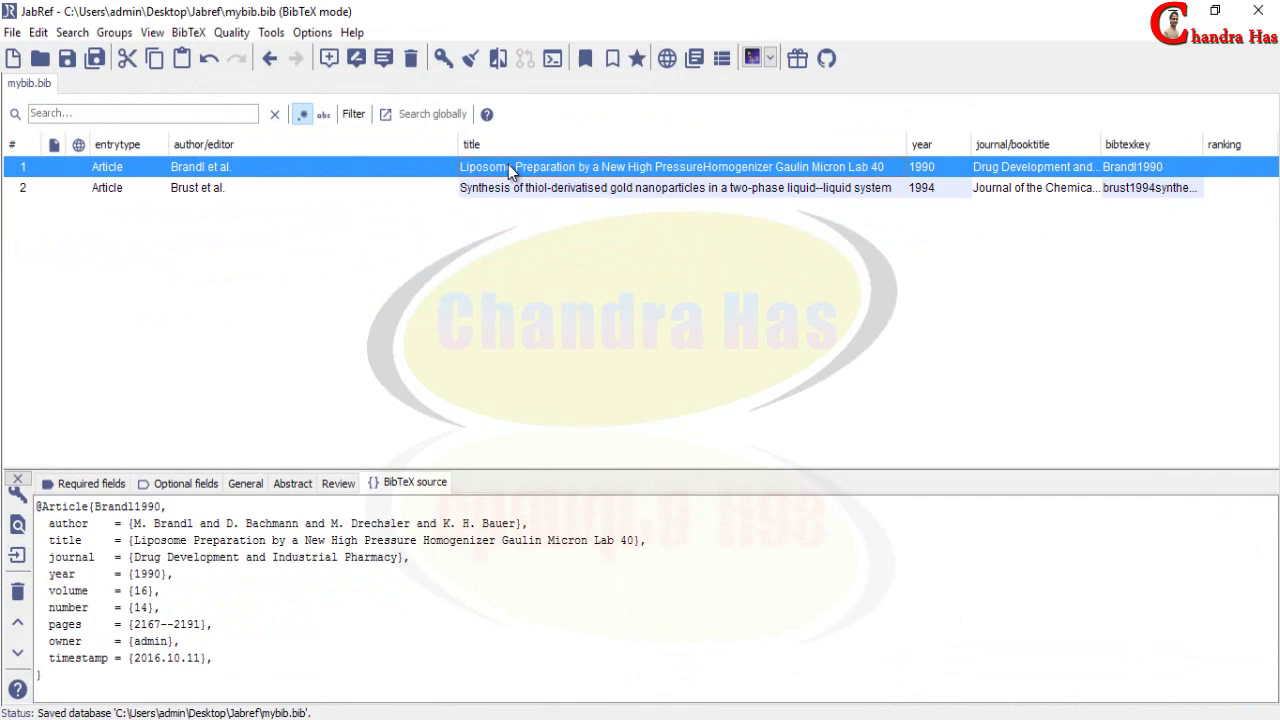
{"action": "key", "text": "alt+Tab"}
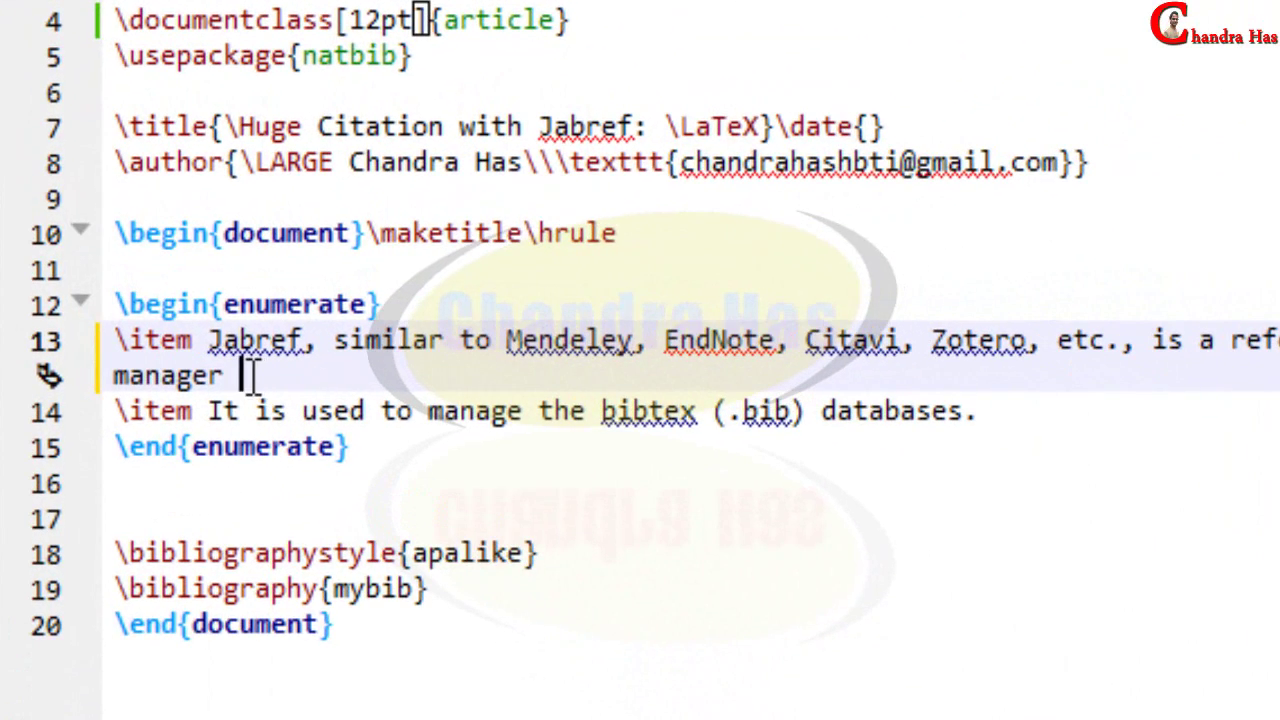
{"action": "key", "text": "alt+Tab"}
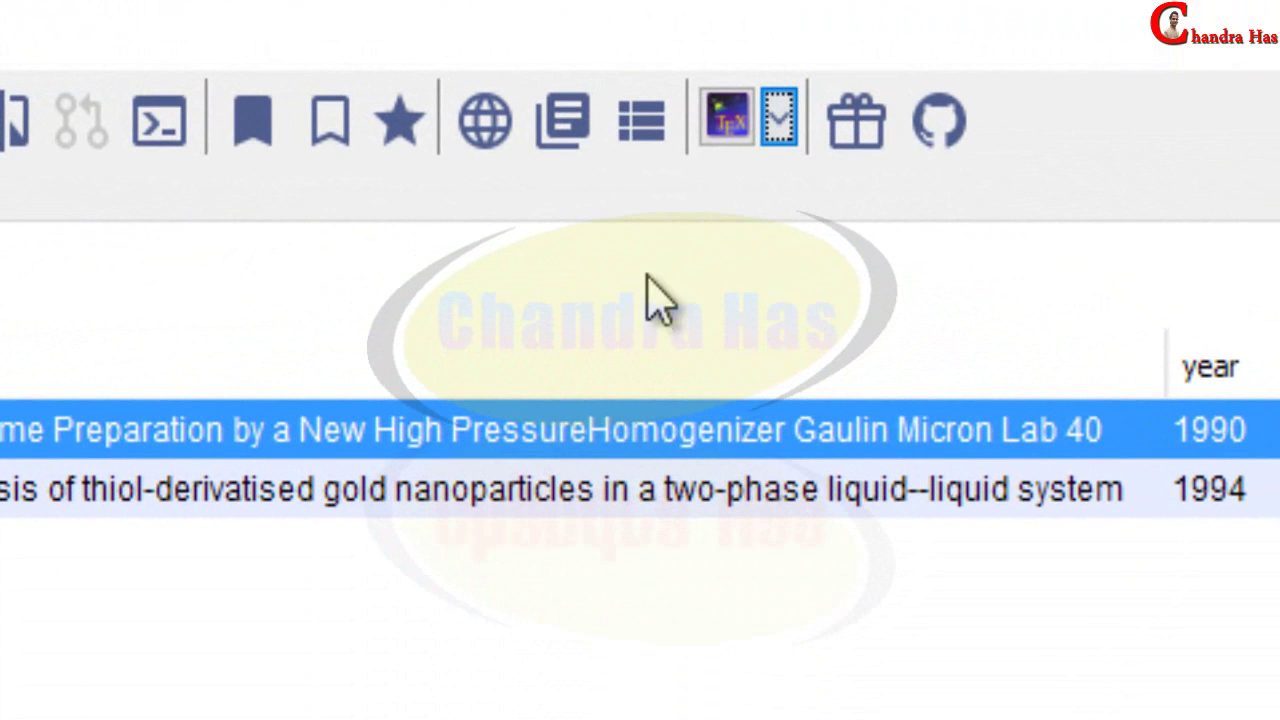
{"action": "left_click", "coordinate": [780, 130]}
{"action": "key", "text": "Down"}
{"action": "key", "text": "Down"}
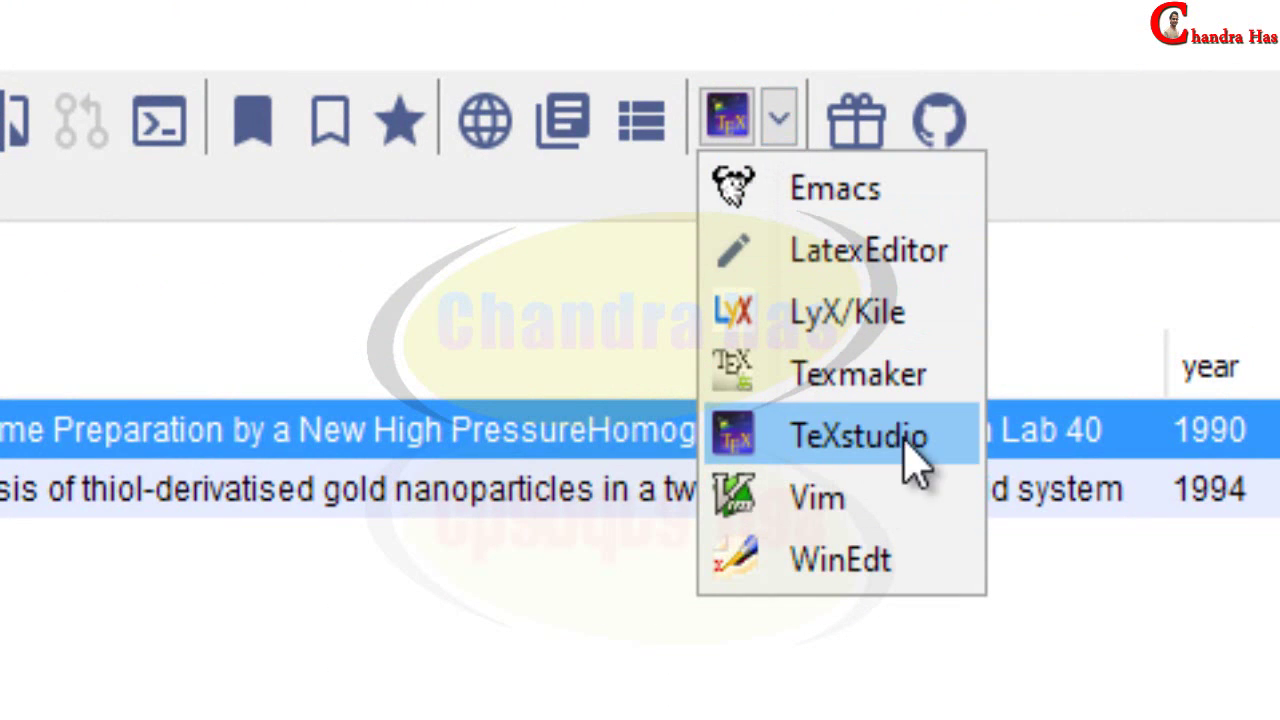
{"action": "left_click", "coordinate": [731, 138]}
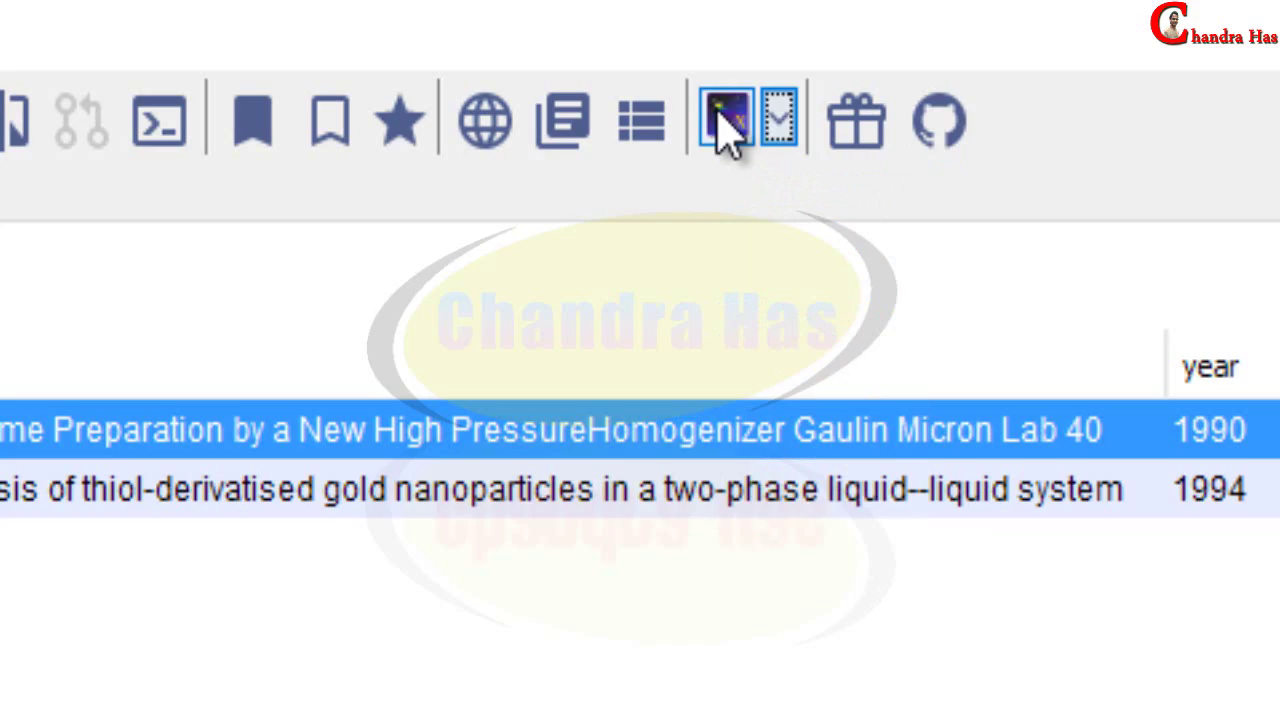
{"action": "left_click", "coordinate": [727, 122]}
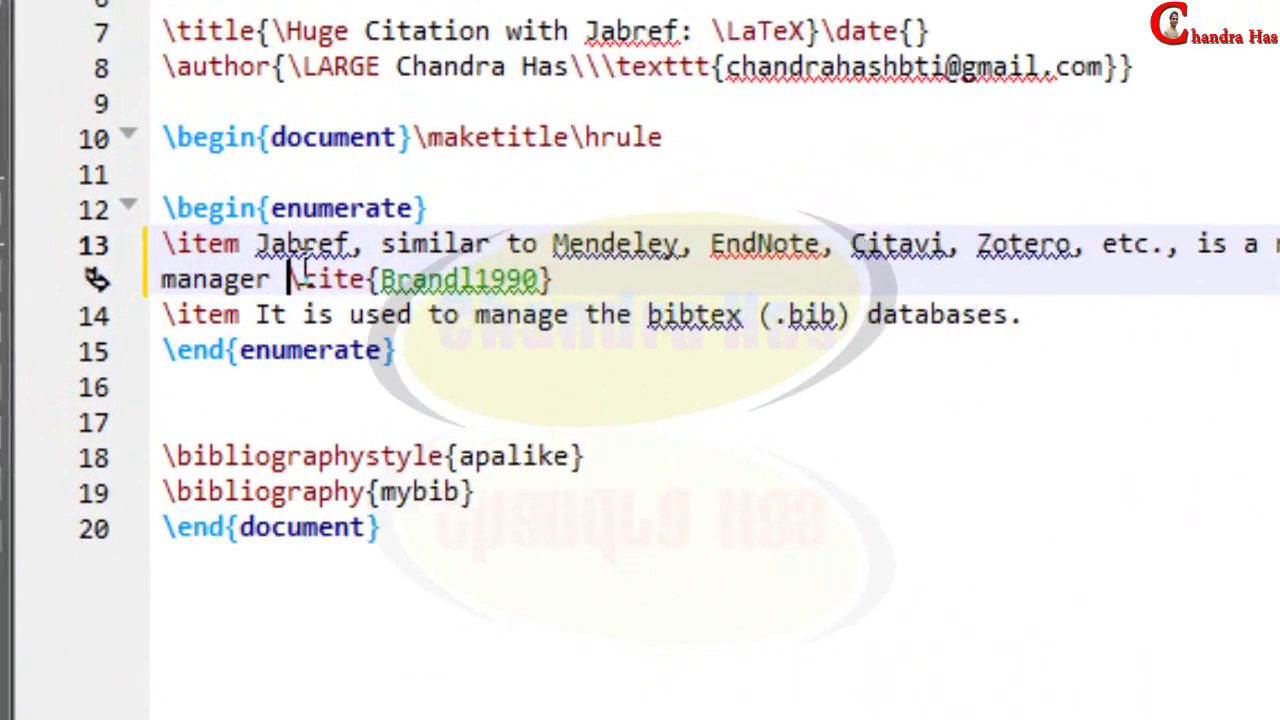
Join \cite{Brandl1990} to 'manager' with ~ and add ~ after 'databases' on line 14
{"action": "left_click_drag", "start_coordinate": [139, 302], "coordinate": [276, 300]}
{"action": "left_click", "coordinate": [328, 375]}
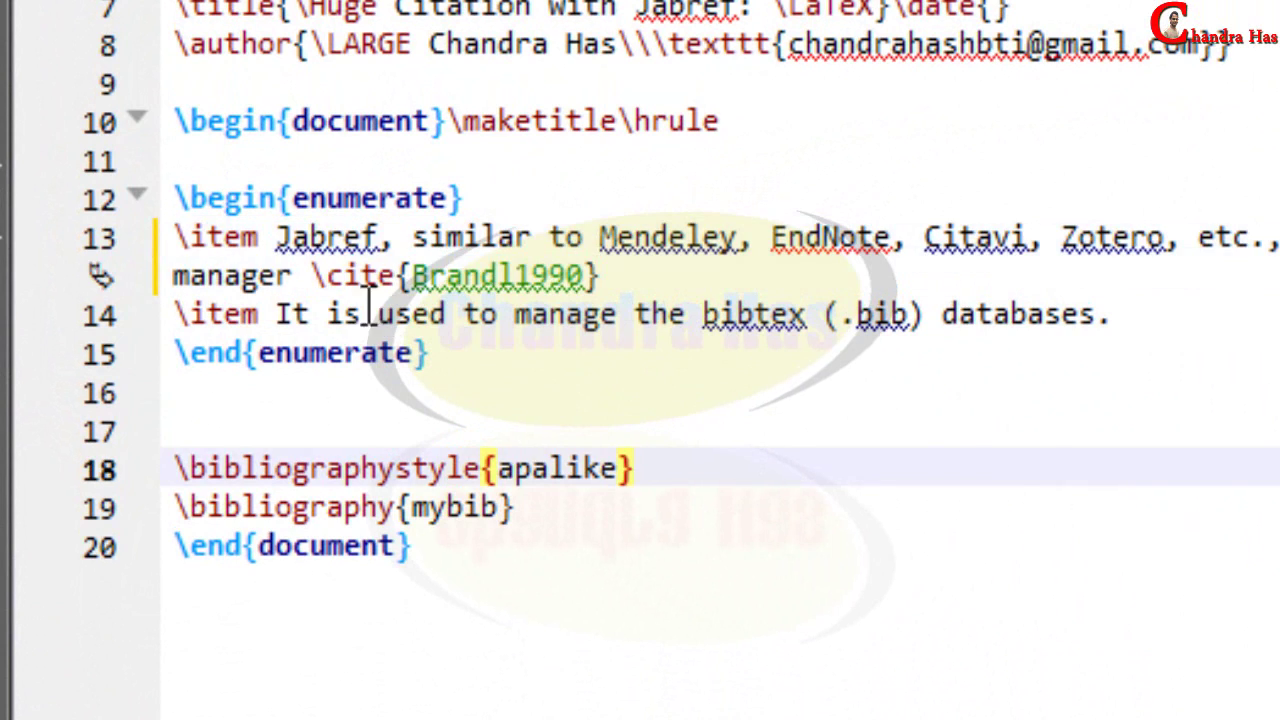
{"action": "left_click", "coordinate": [310, 278]}
{"action": "key", "text": "BackSpace"}
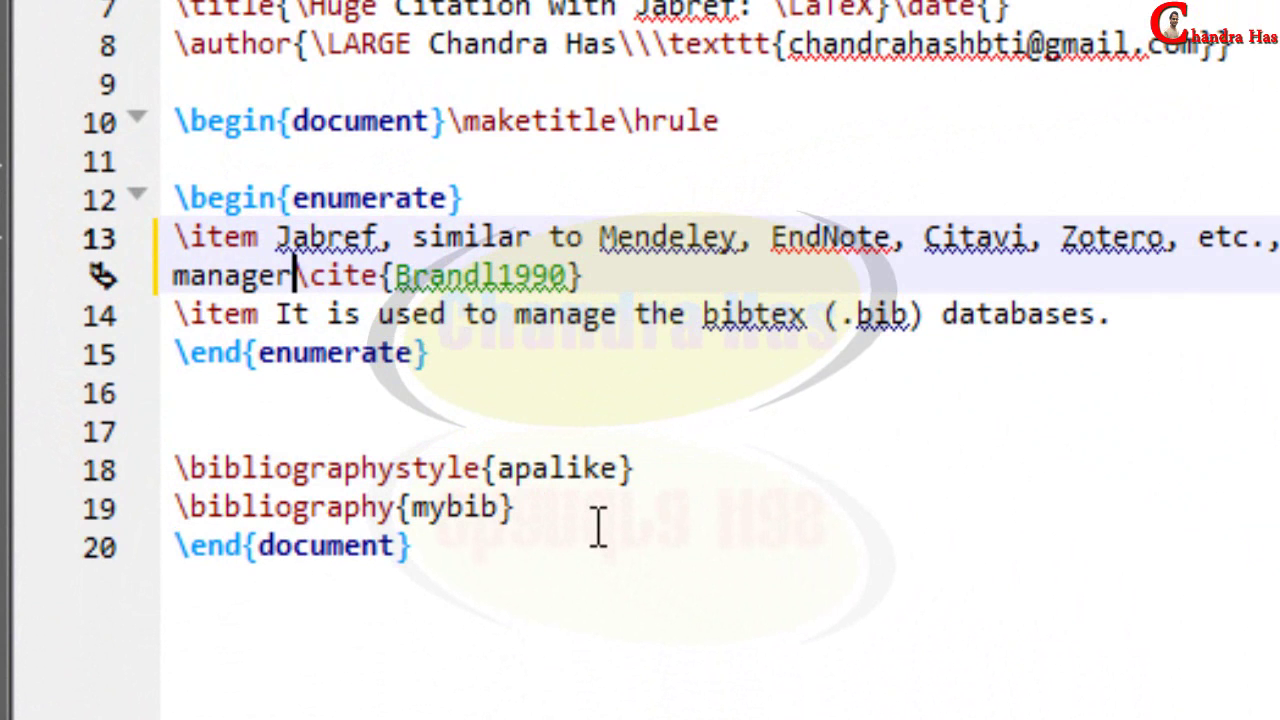
{"action": "type", "text": "~"}
{"action": "left_click", "coordinate": [597, 530]}
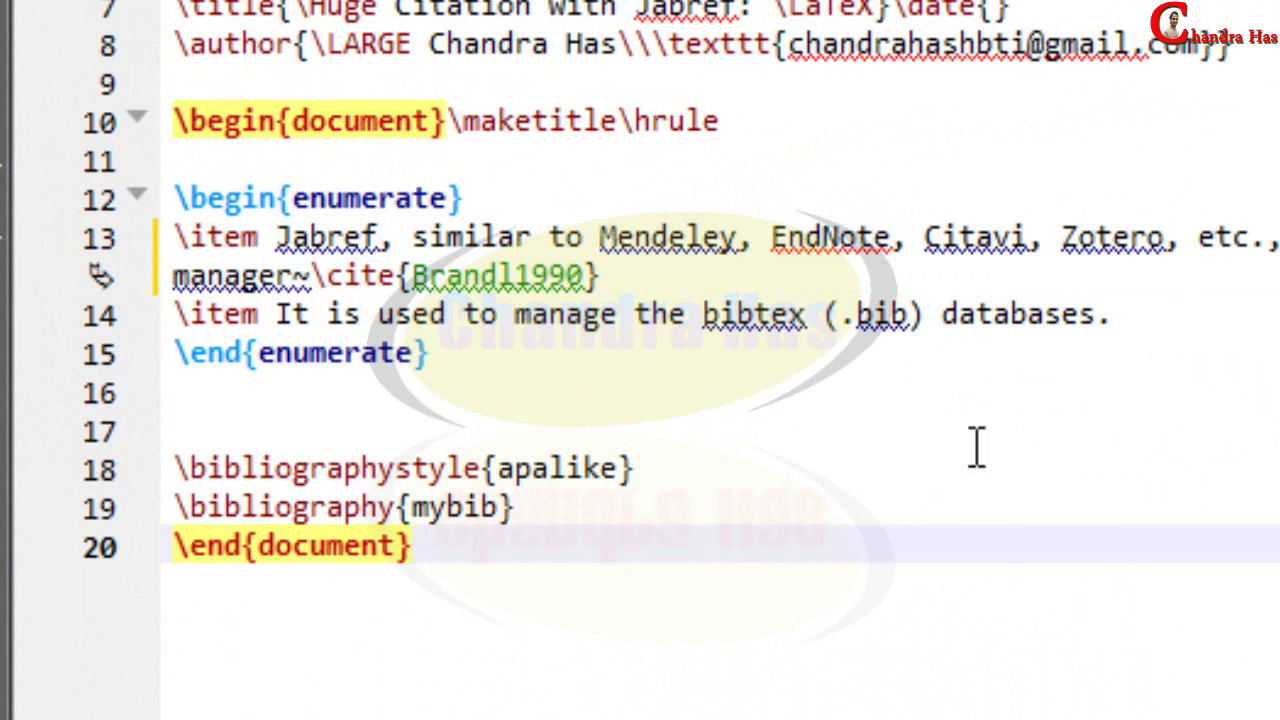
{"action": "left_click", "coordinate": [1100, 314]}
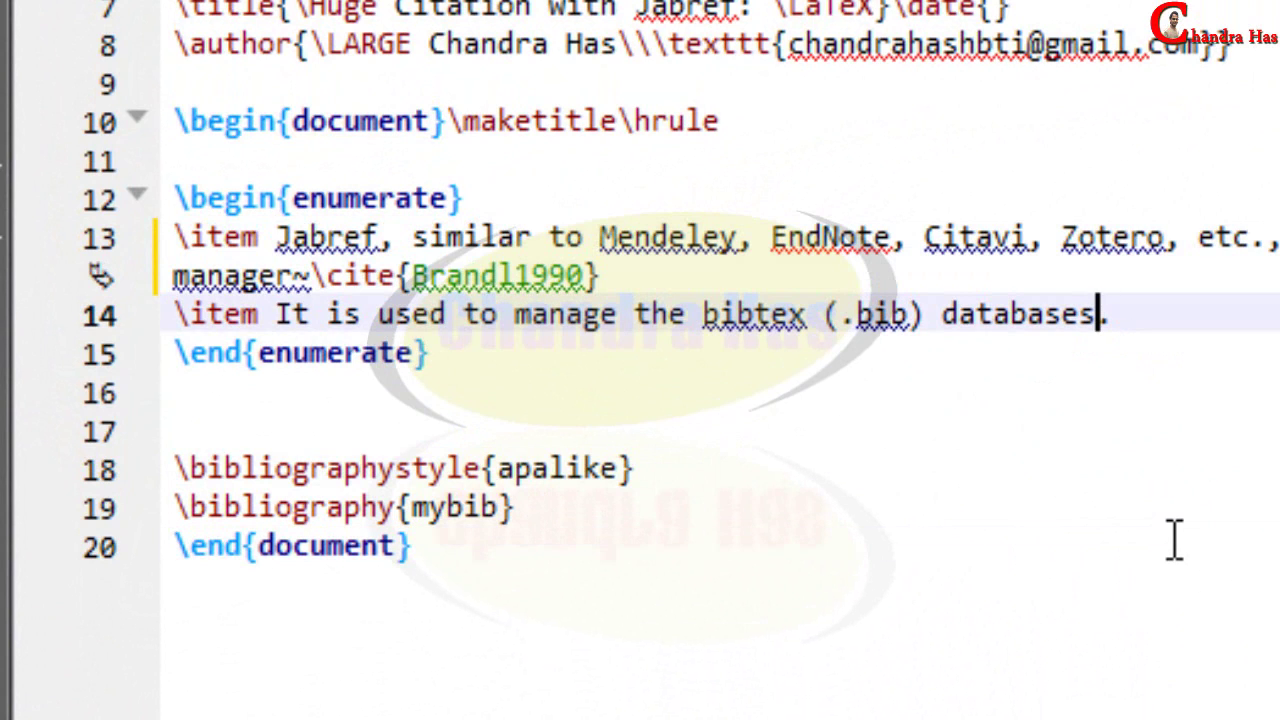
{"action": "type", "text": "~"}
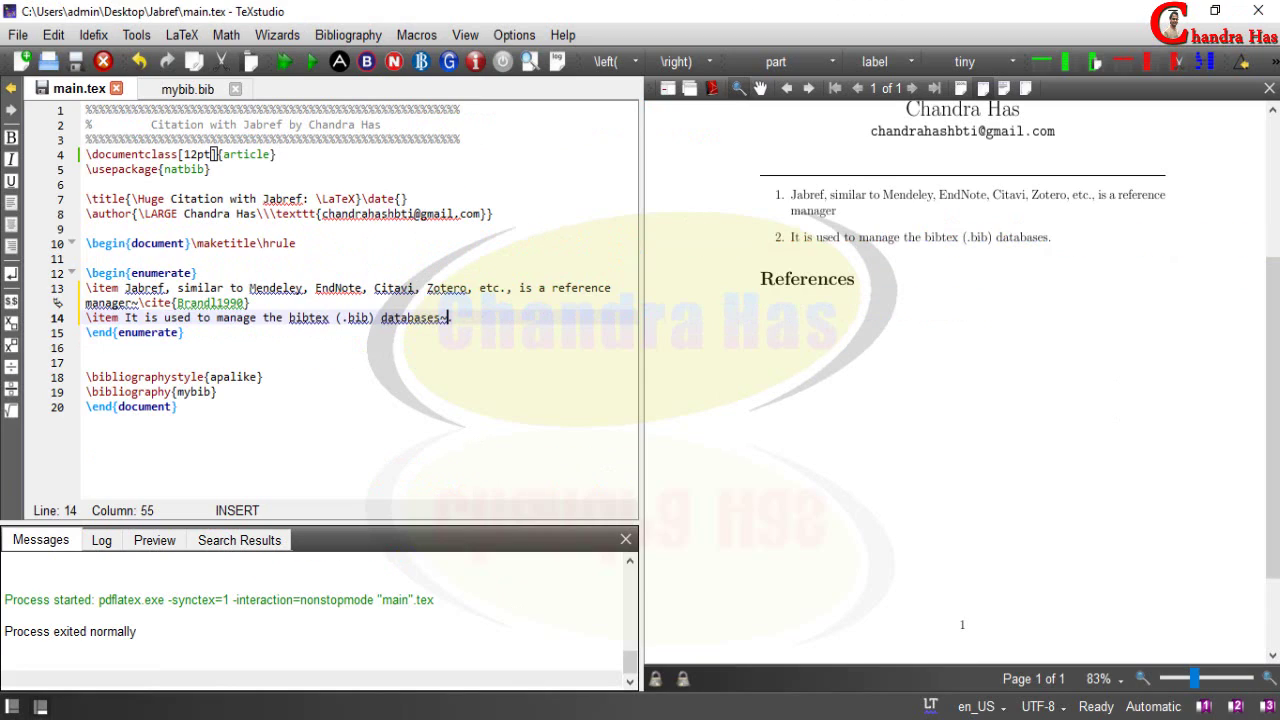
{"action": "key", "text": "alt+Tab"}
Push the Brust entry's citation brust1994synthesis into main.tex and rebuild the PDF
{"action": "left_click", "coordinate": [485, 190]}
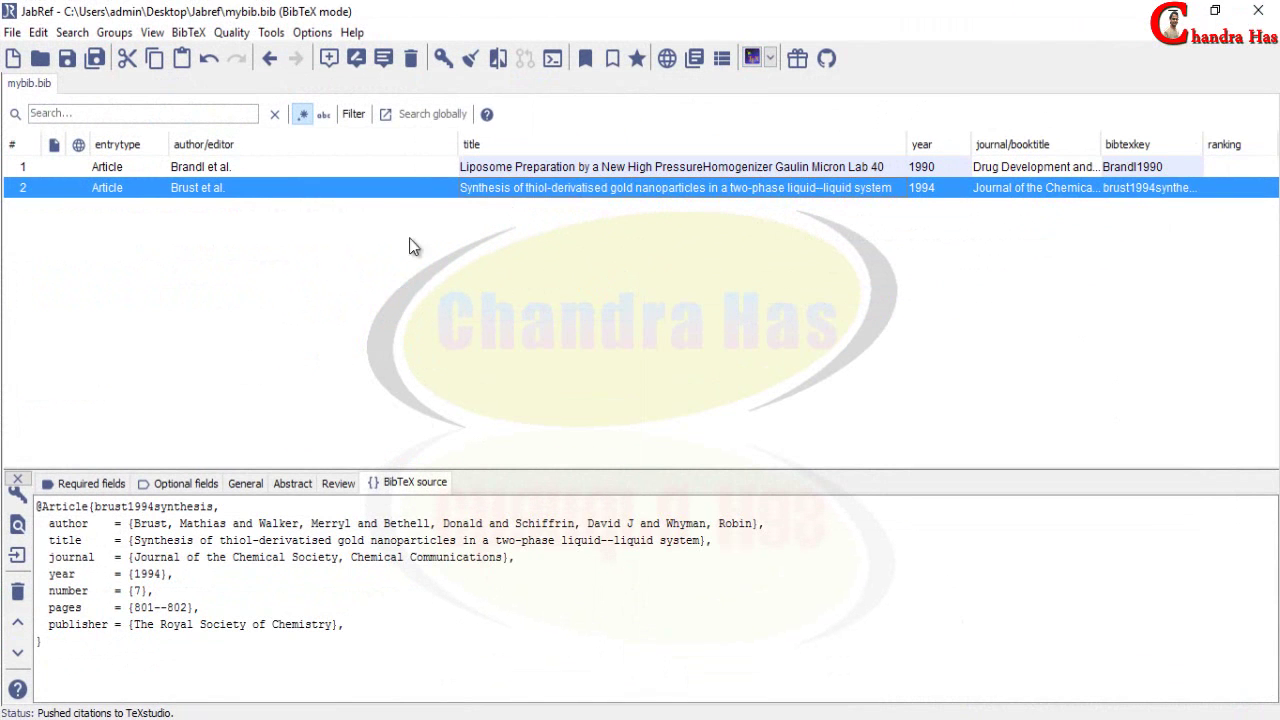
{"action": "left_click", "coordinate": [751, 56]}
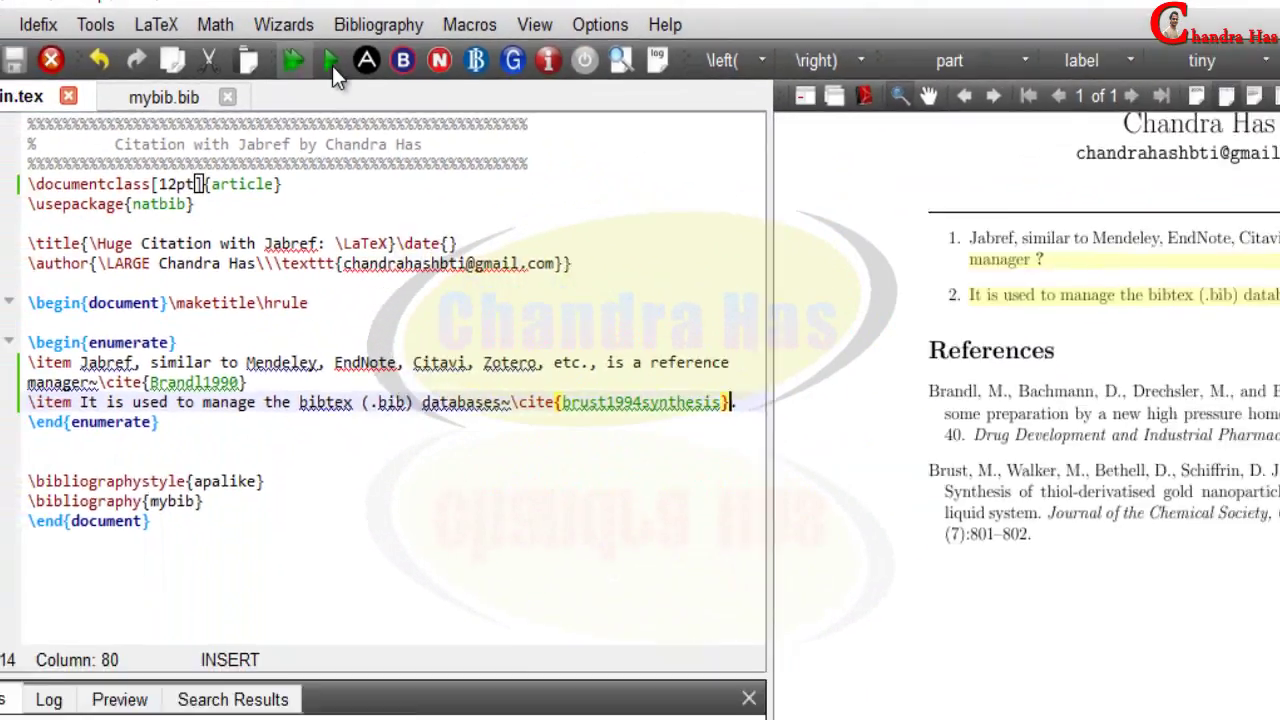
{"action": "left_click", "coordinate": [334, 55]}
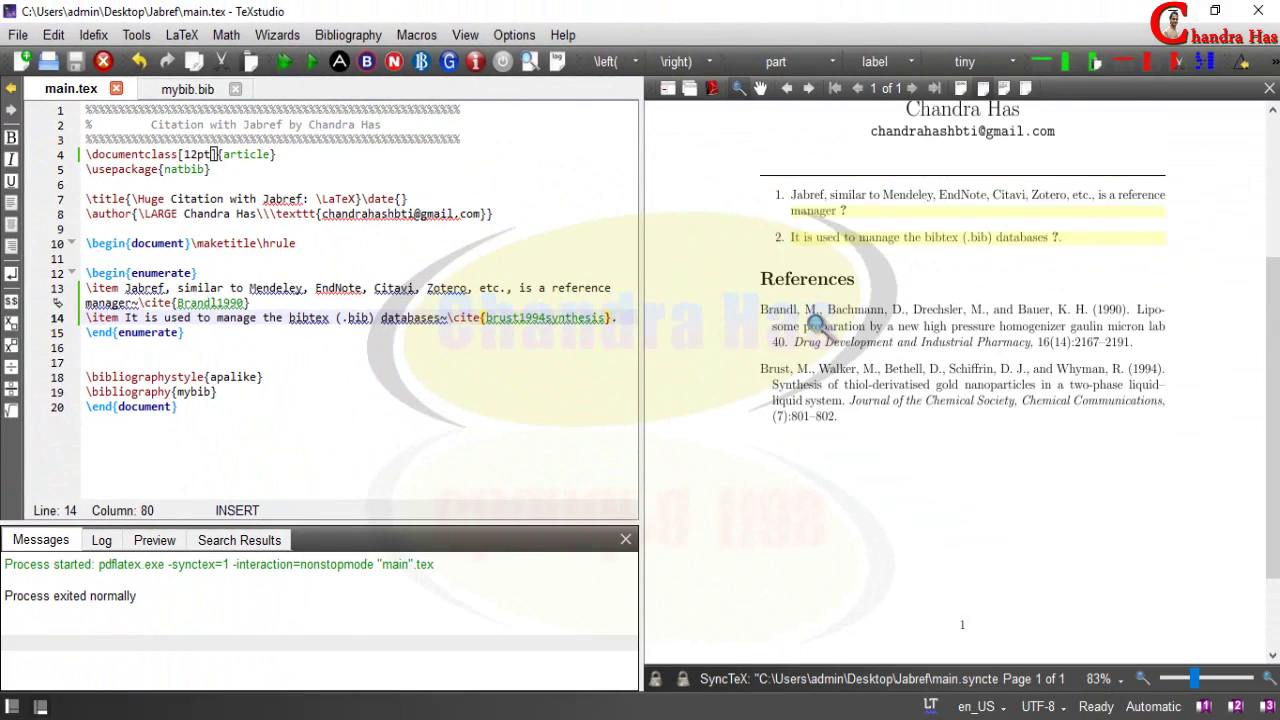